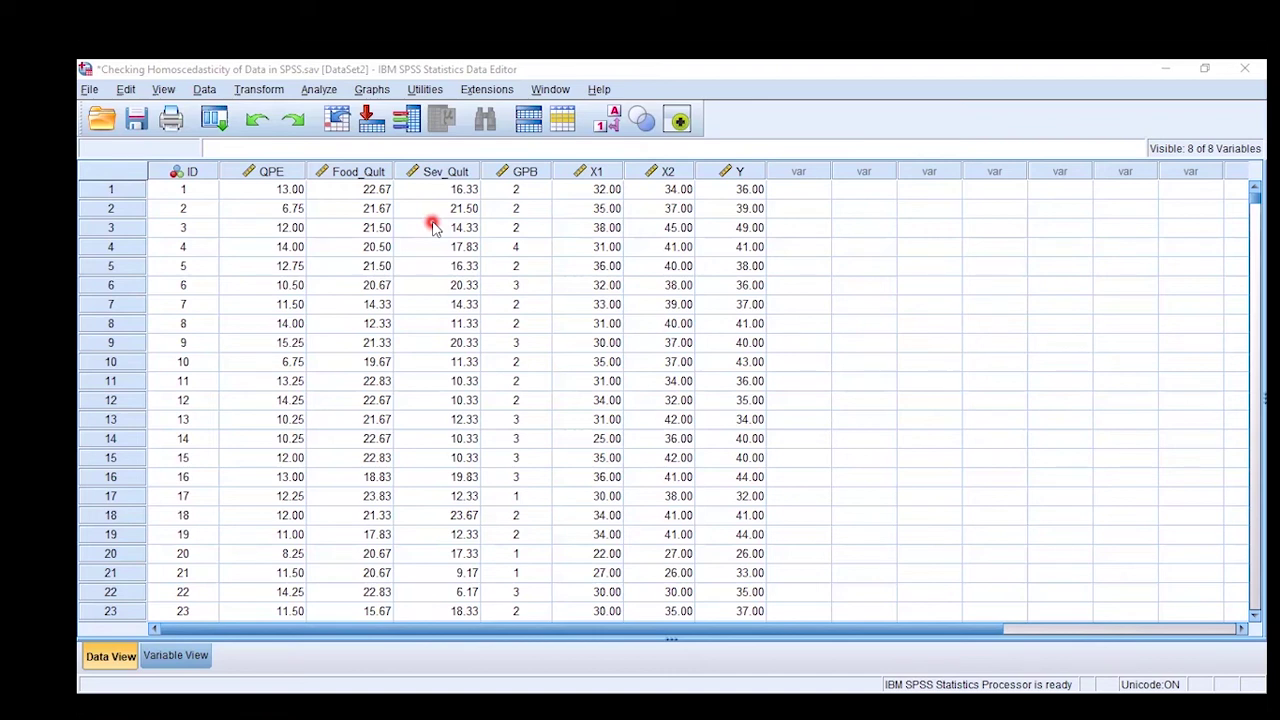
Step: Open a linear regression analysis and reset its previous variable selections
click(328, 90)
click(328, 90)
click(328, 88)
click(328, 88)
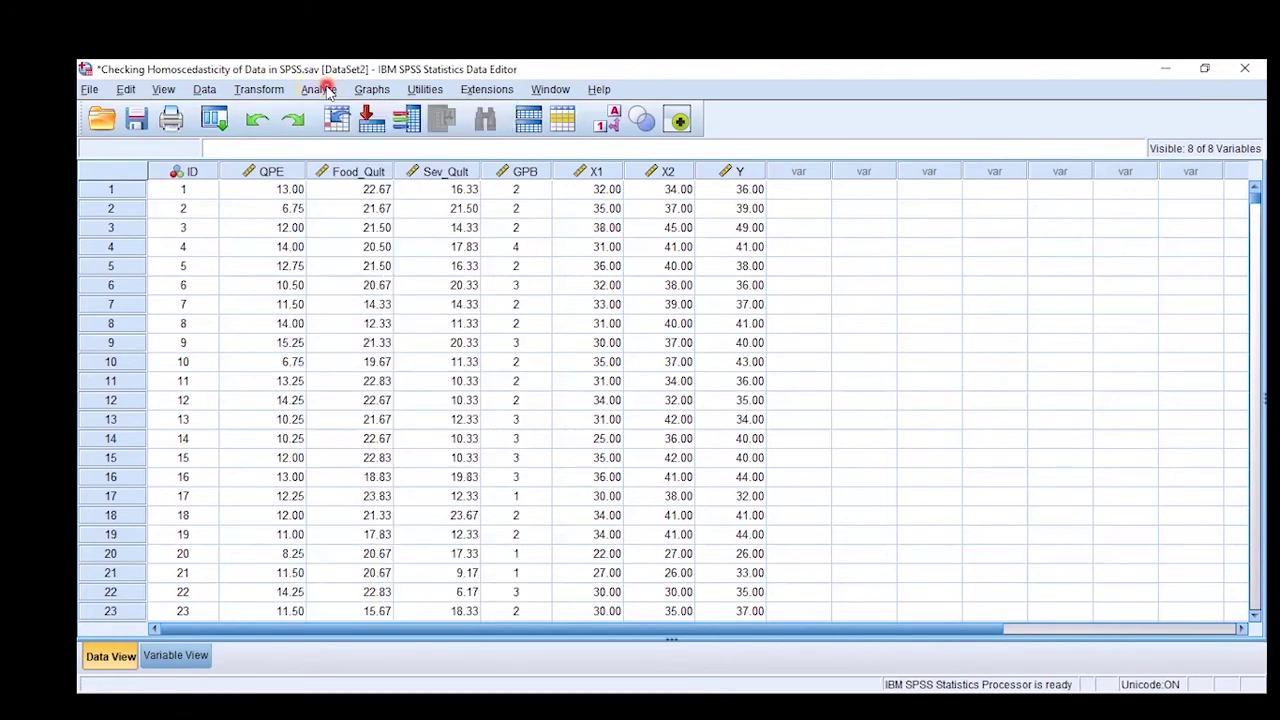
click(328, 88)
mouse_move(370, 292)
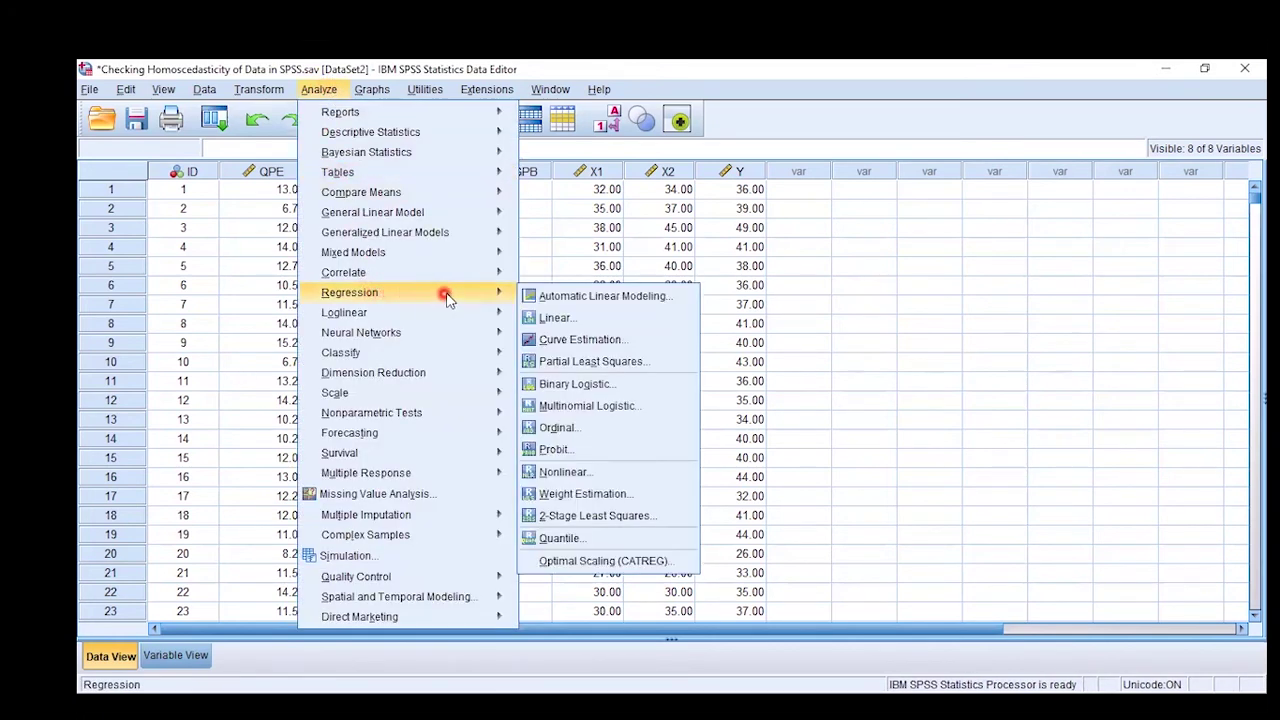
click(568, 319)
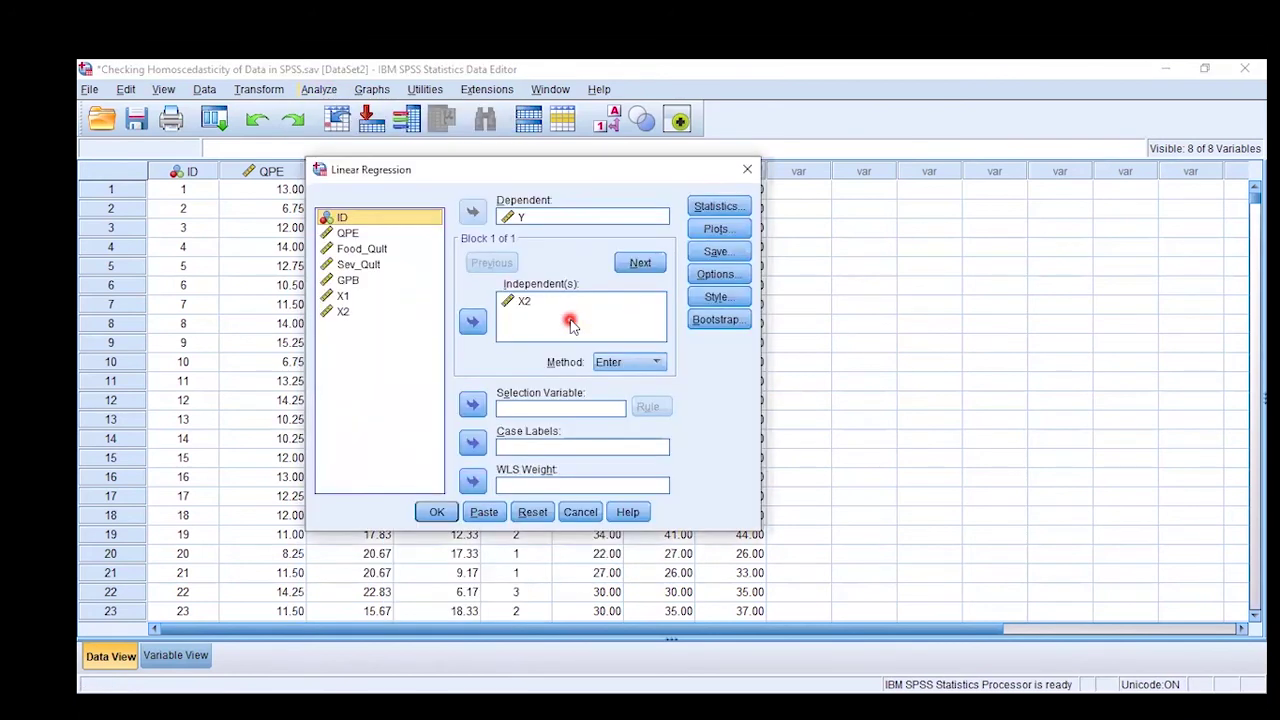
click(533, 513)
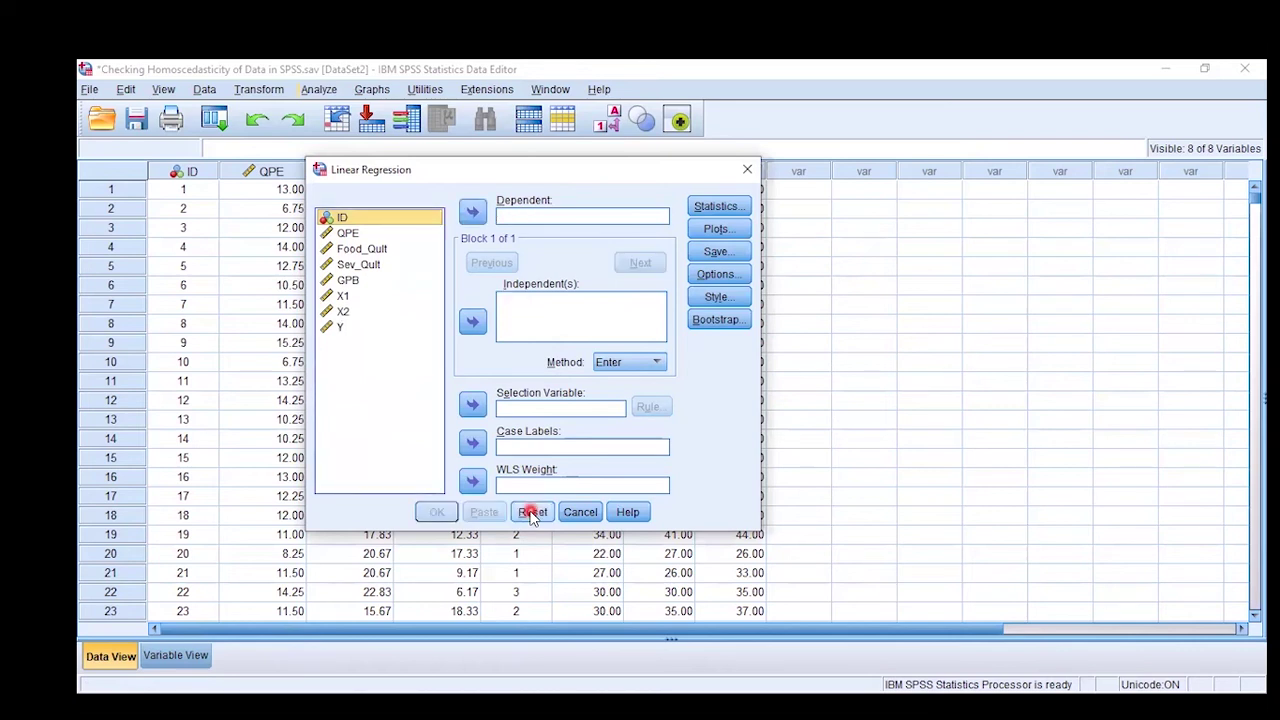
Step: Assign QPE as the dependent variable and Food_Qult as the independent variable of the linear regression
click(350, 234)
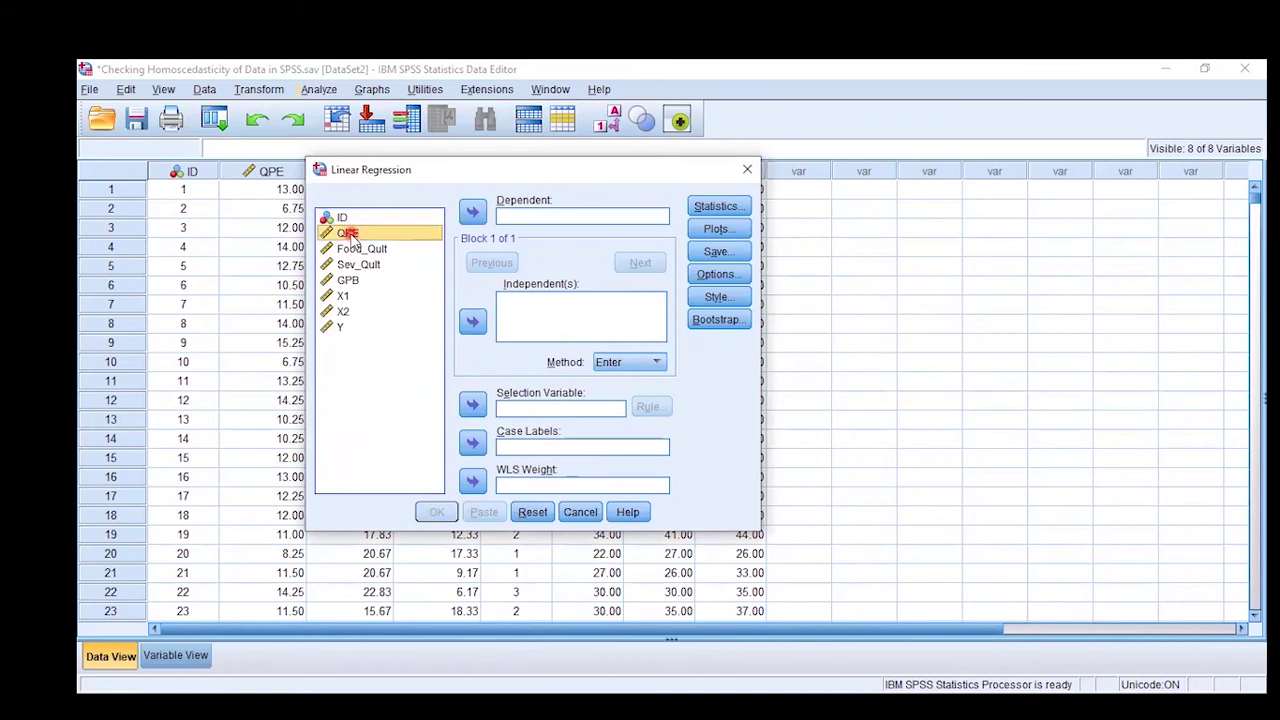
click(474, 215)
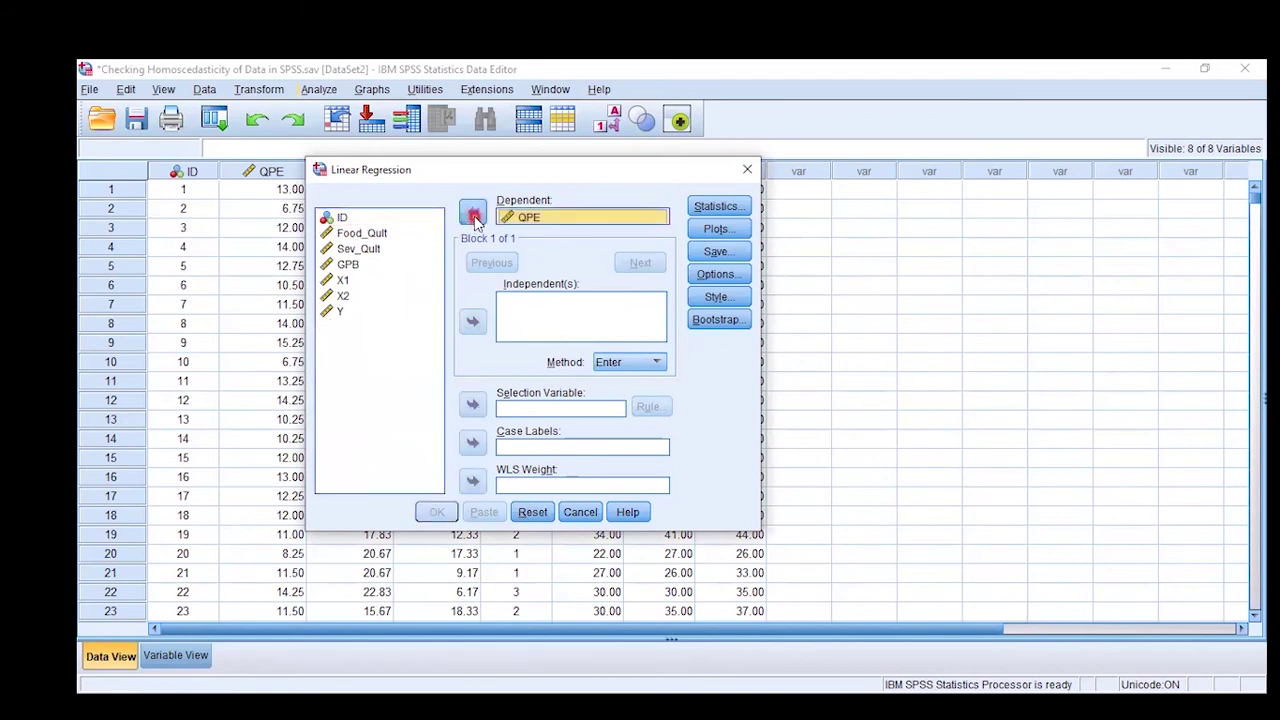
click(368, 234)
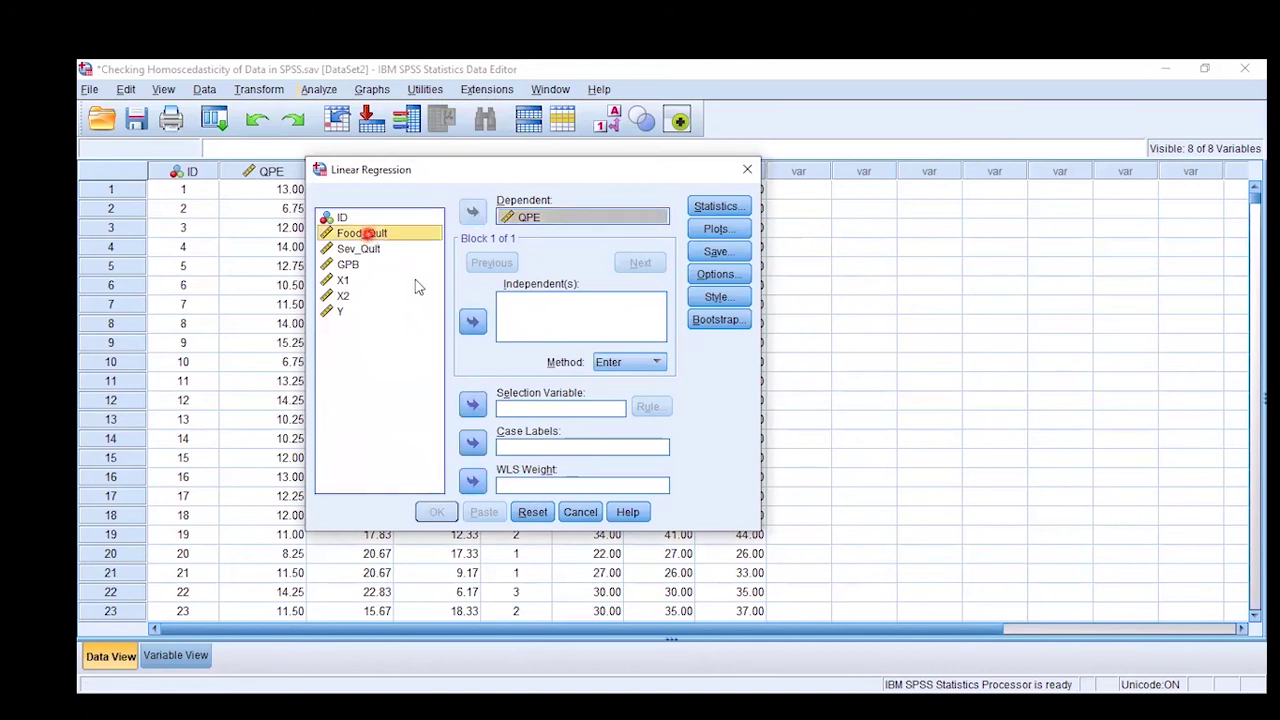
click(474, 321)
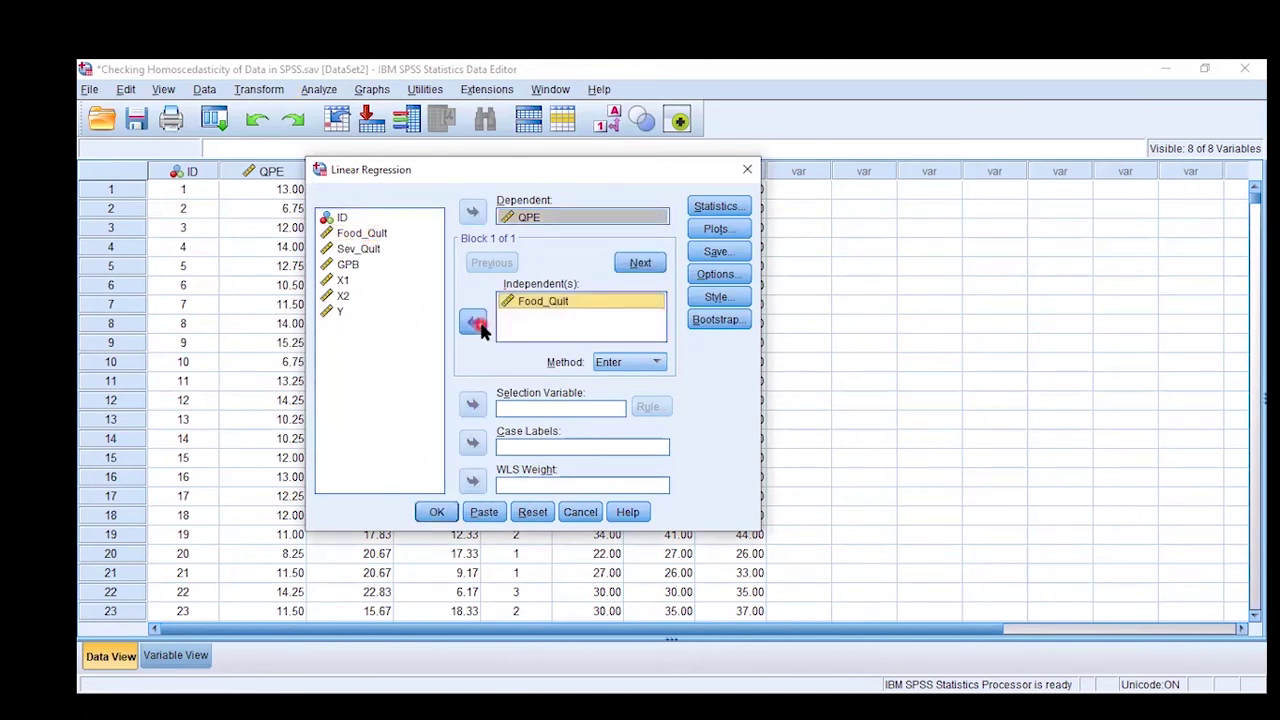
Step: Request a scatterplot with DEPENDNT as Y and *ZRESID as X, and run the regression
click(722, 230)
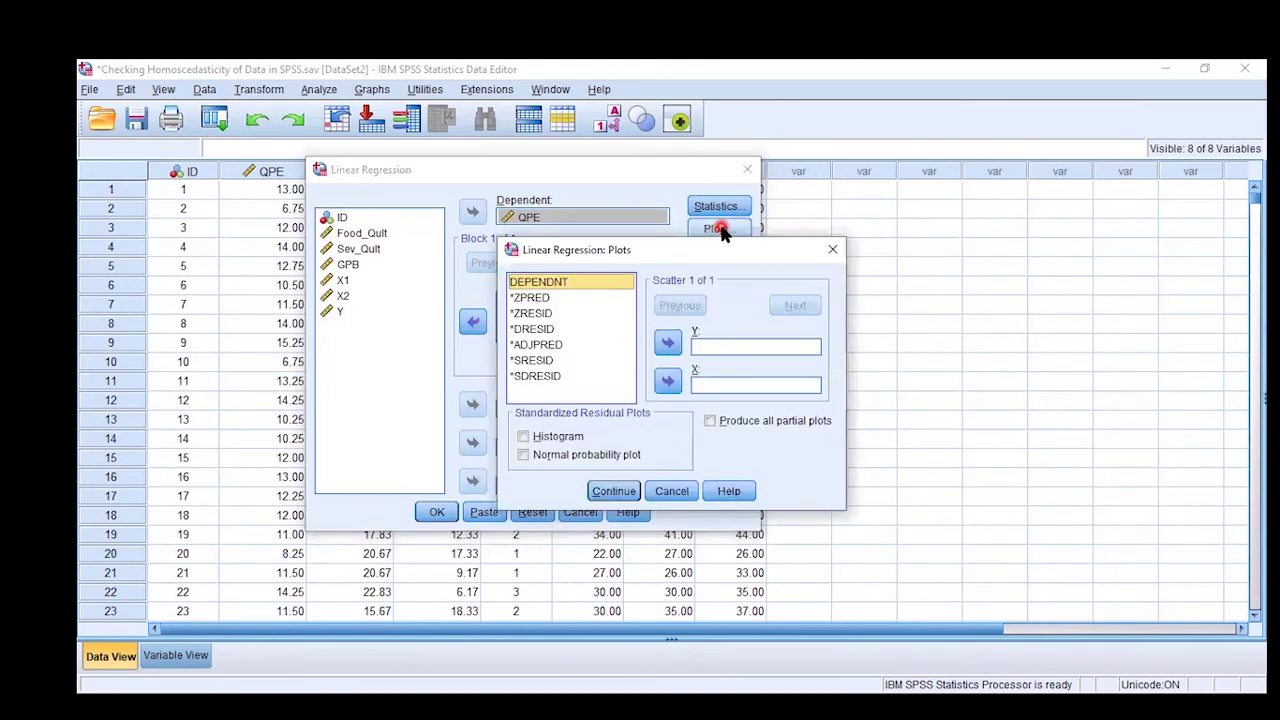
click(555, 284)
click(668, 344)
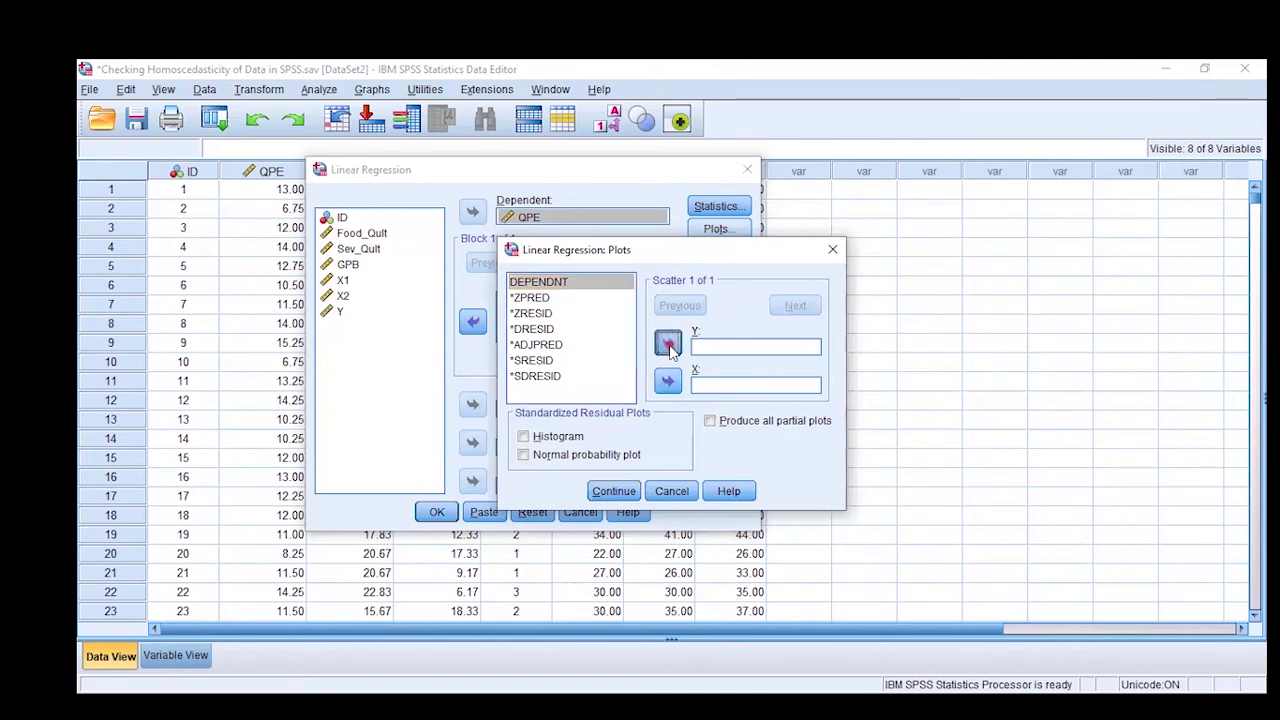
click(530, 314)
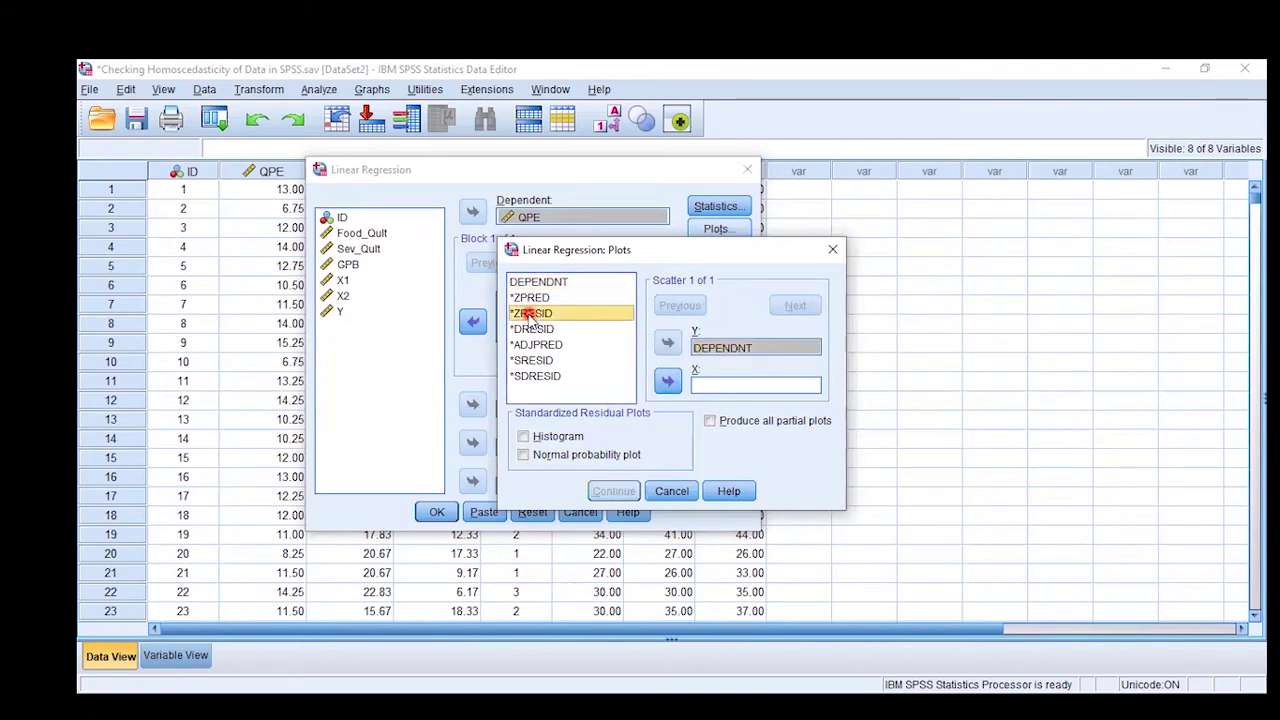
click(668, 381)
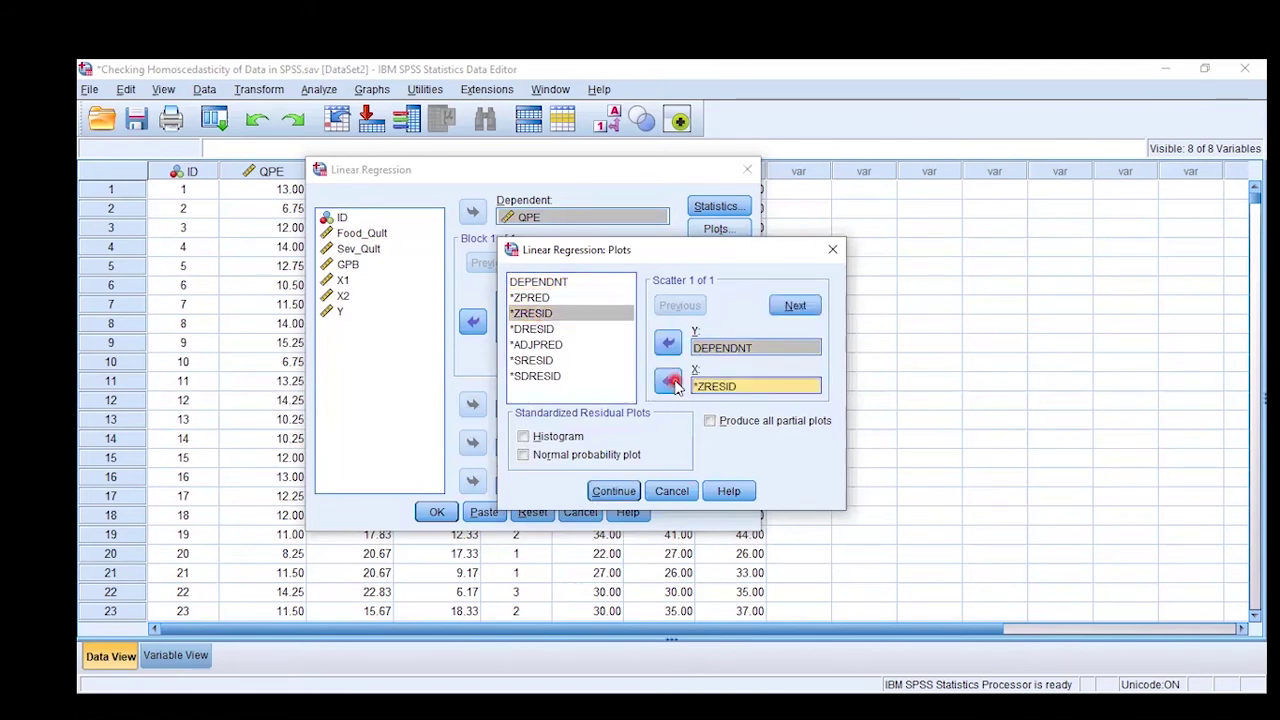
click(646, 422)
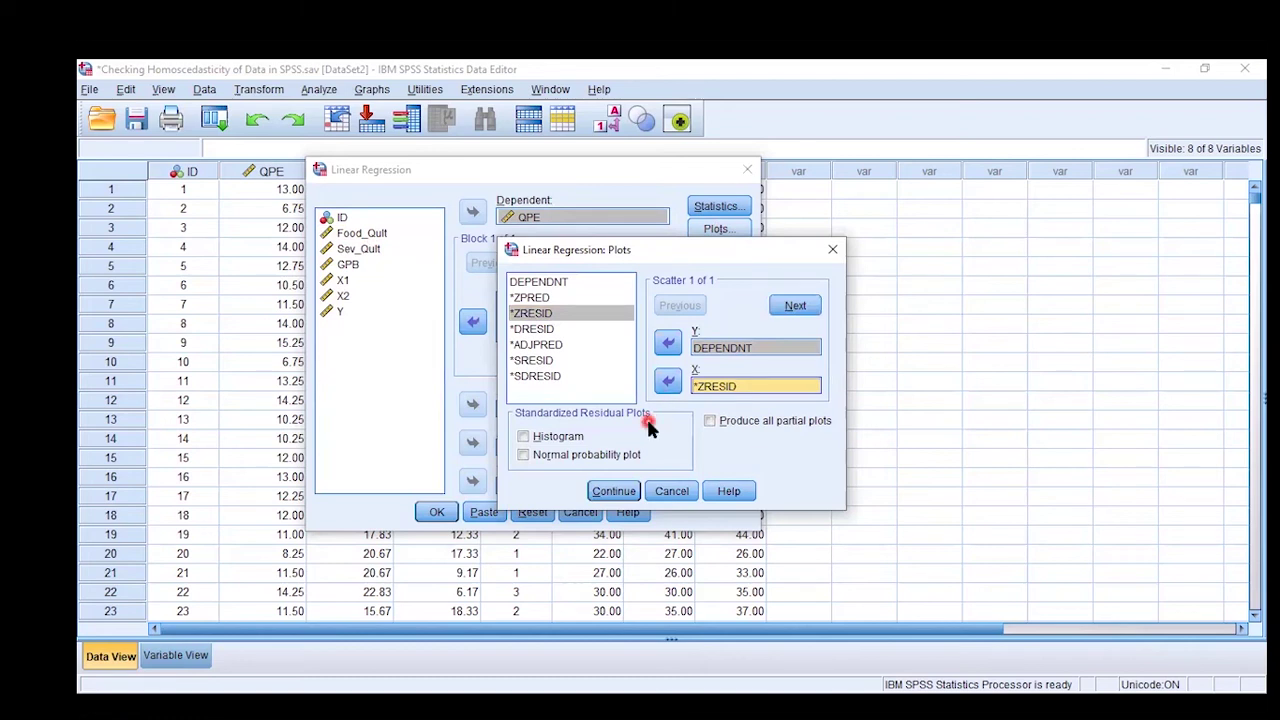
click(722, 407)
click(613, 492)
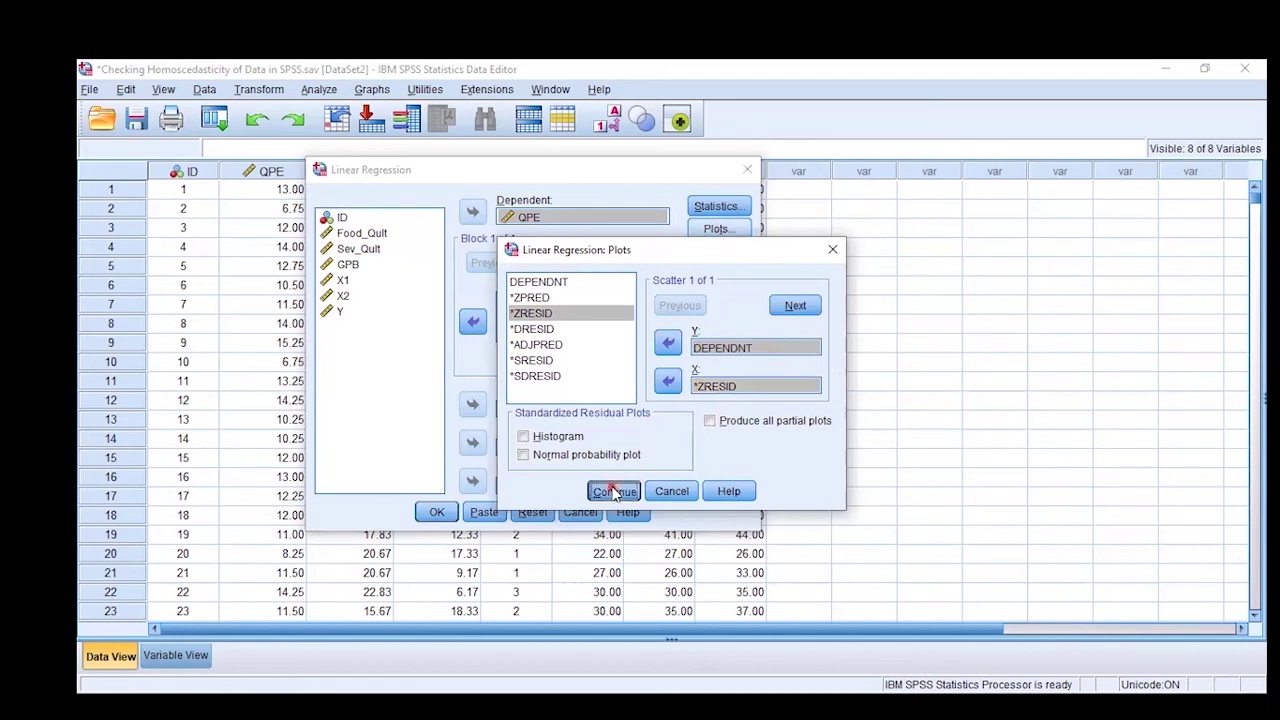
click(435, 513)
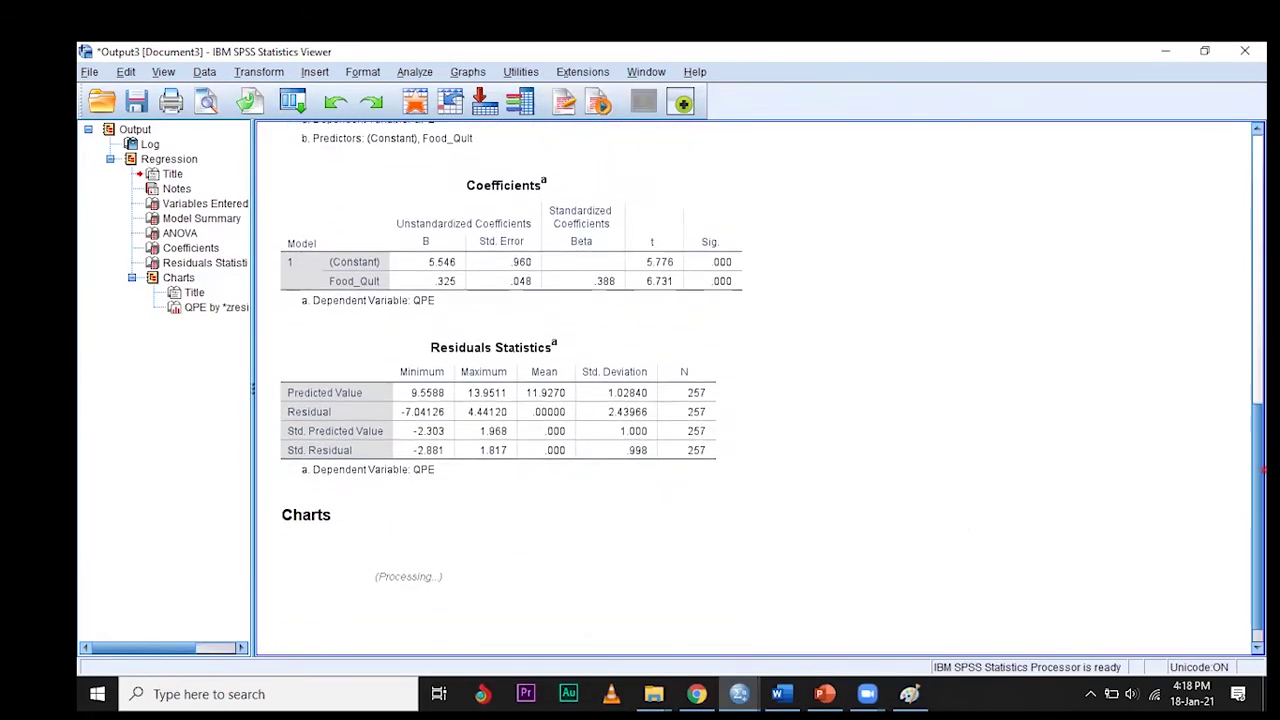
Step: Add a linear fit line without an attached label and a vertical reference line at about -0.5 to the QPE residual scatterplot
mouse_move(1257, 470)
mouse_down()
mouse_move(1237, 281)
mouse_move(1242, 482)
mouse_up()
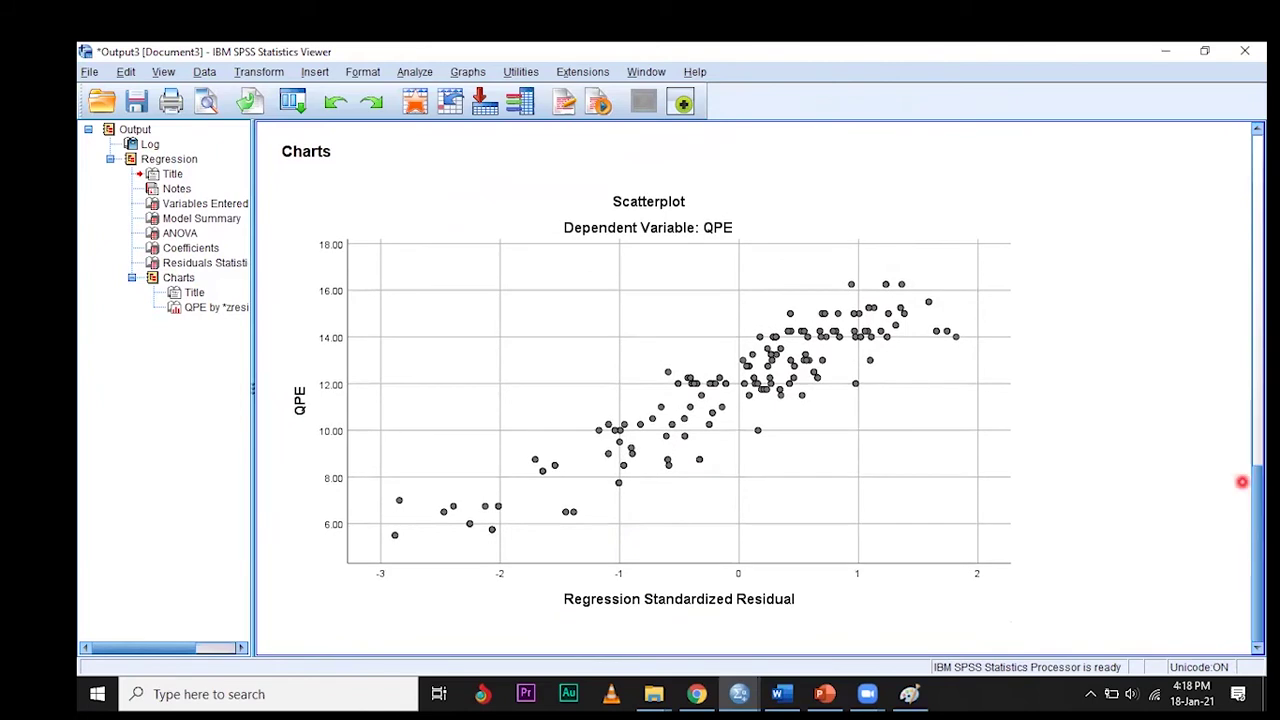
click(748, 329)
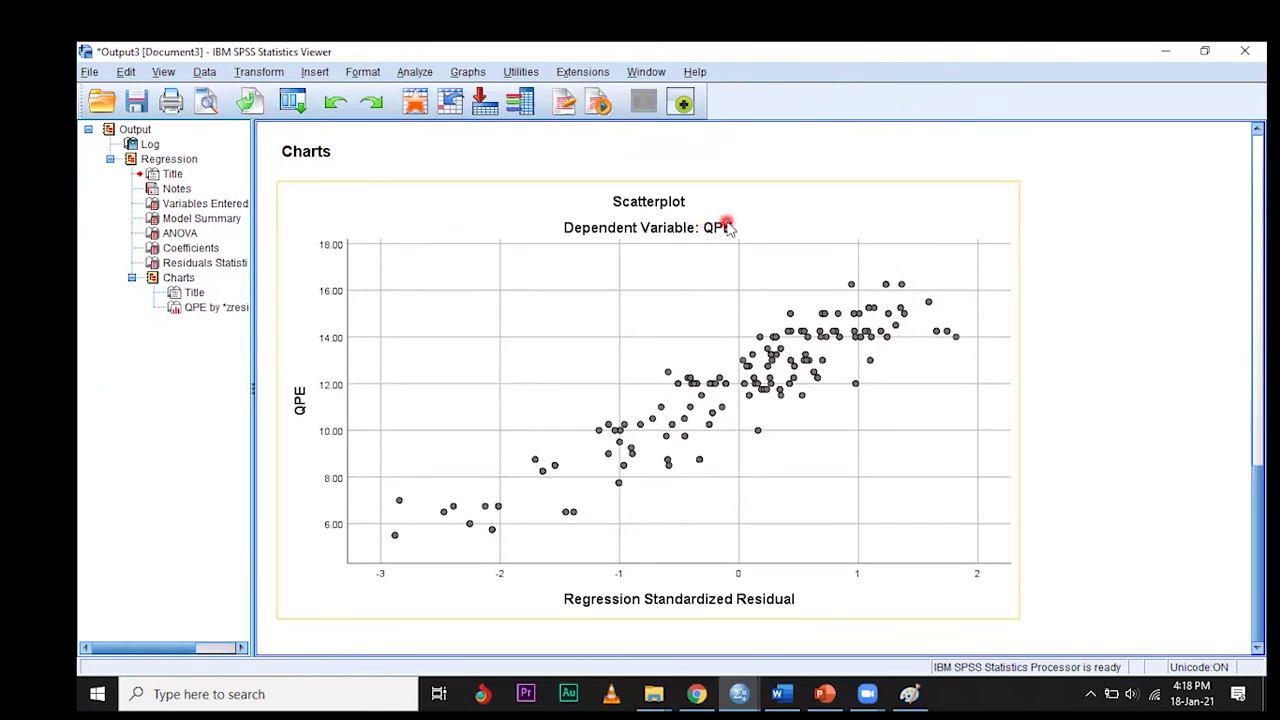
click(628, 638)
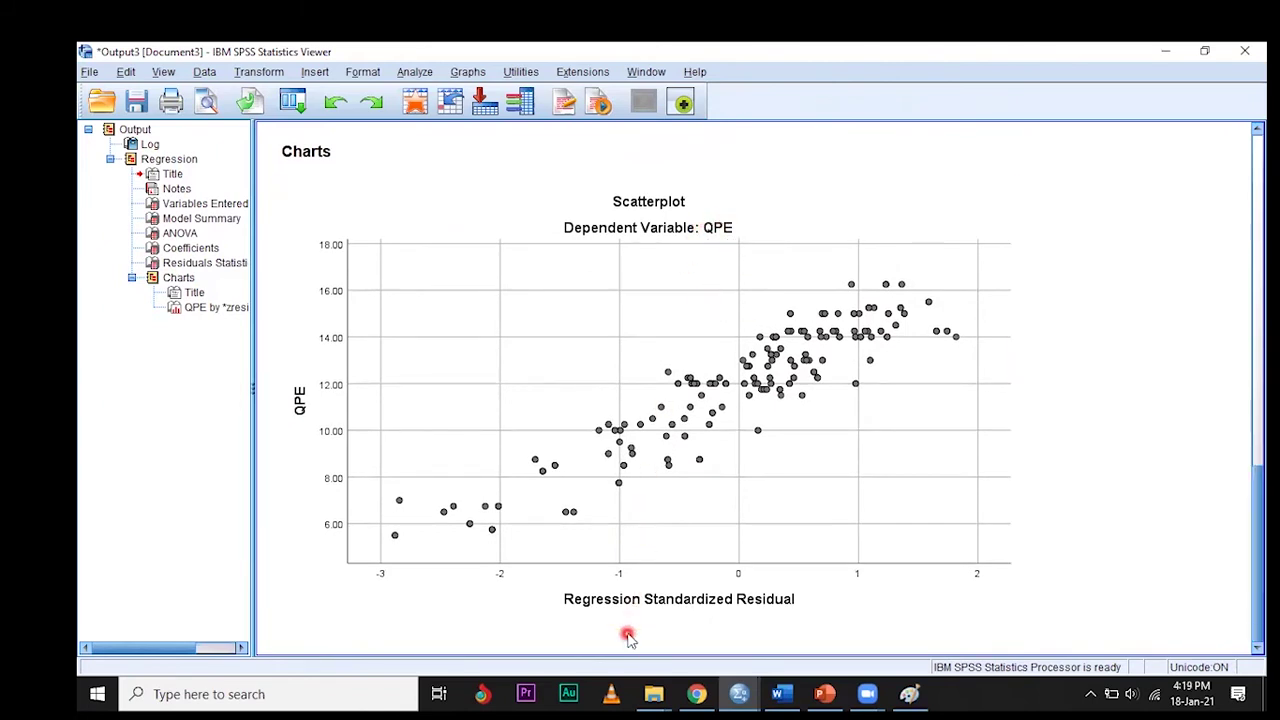
click(632, 376)
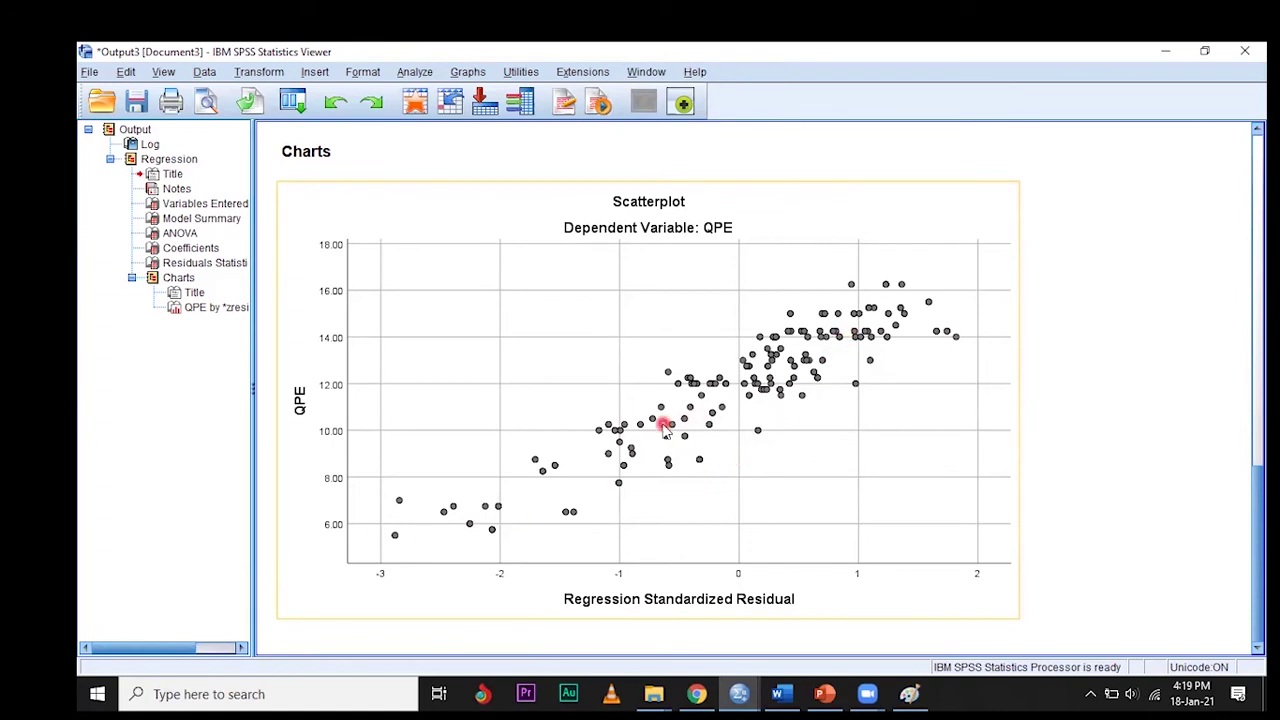
click(665, 428)
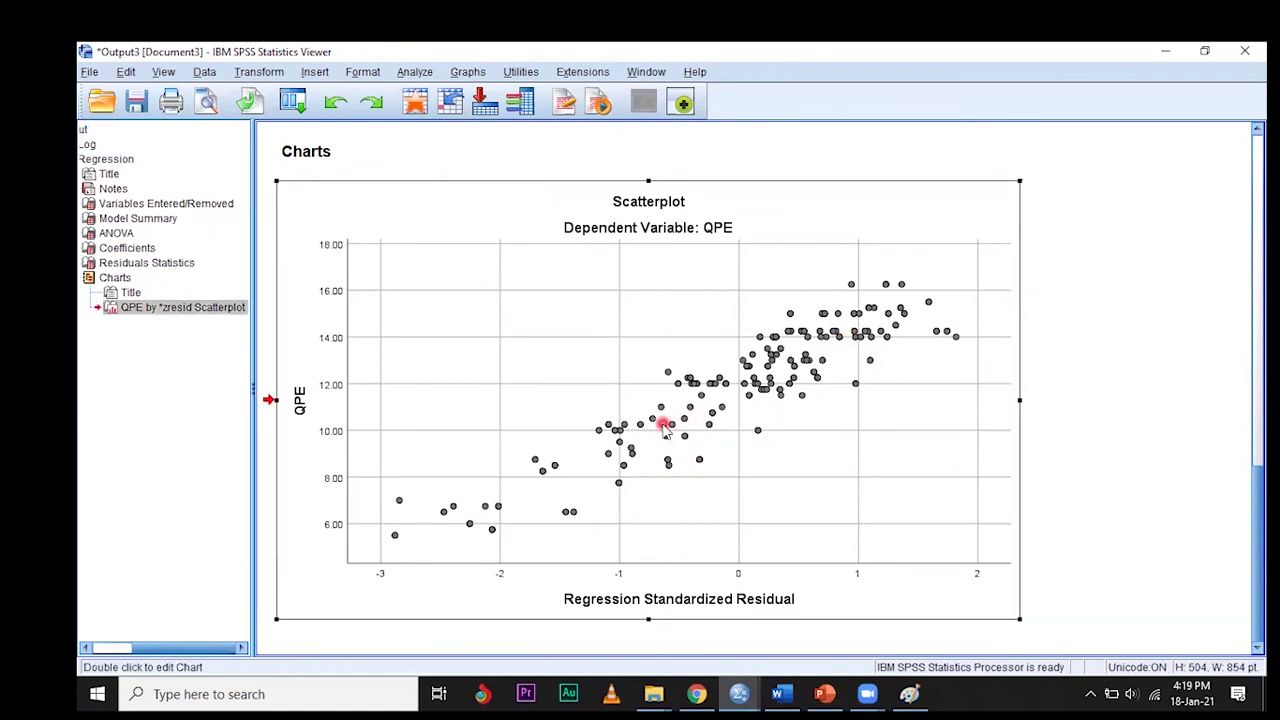
double_click(665, 428)
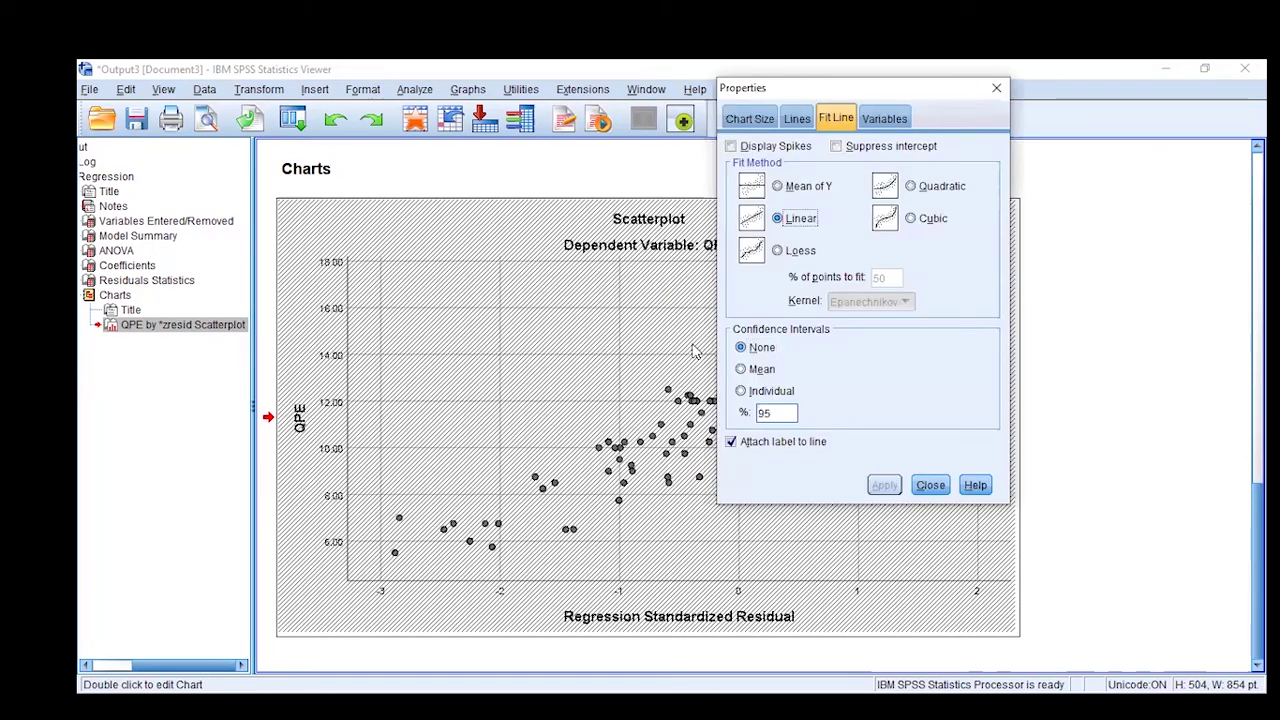
key(space)
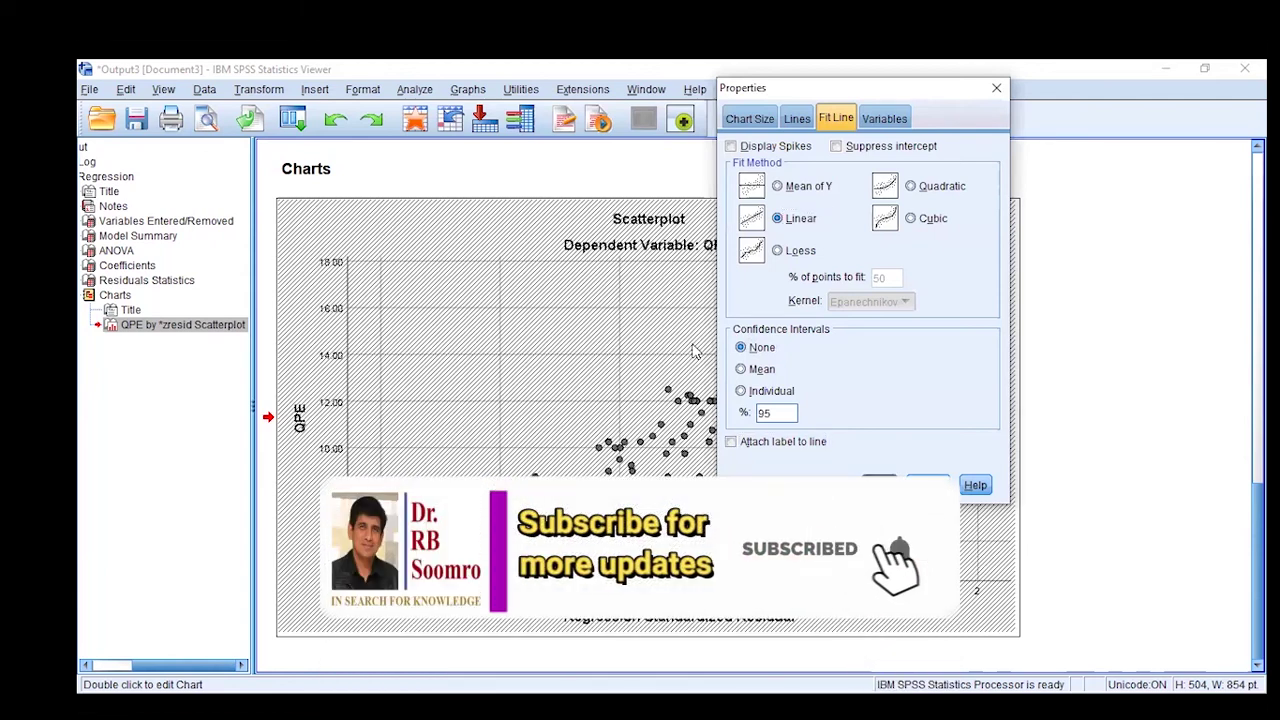
key(Escape)
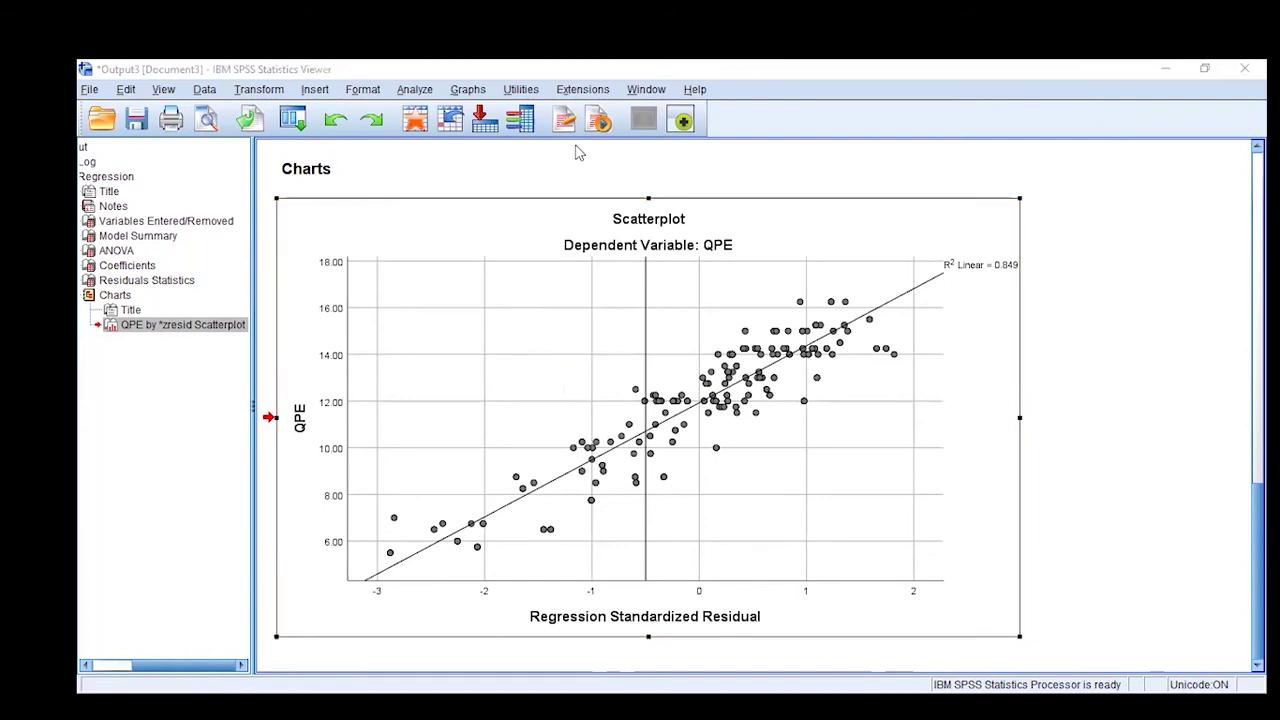
Step: Switch to the Word document and paste the copied QPE scatterplot on the blank second page
key(alt+Tab)
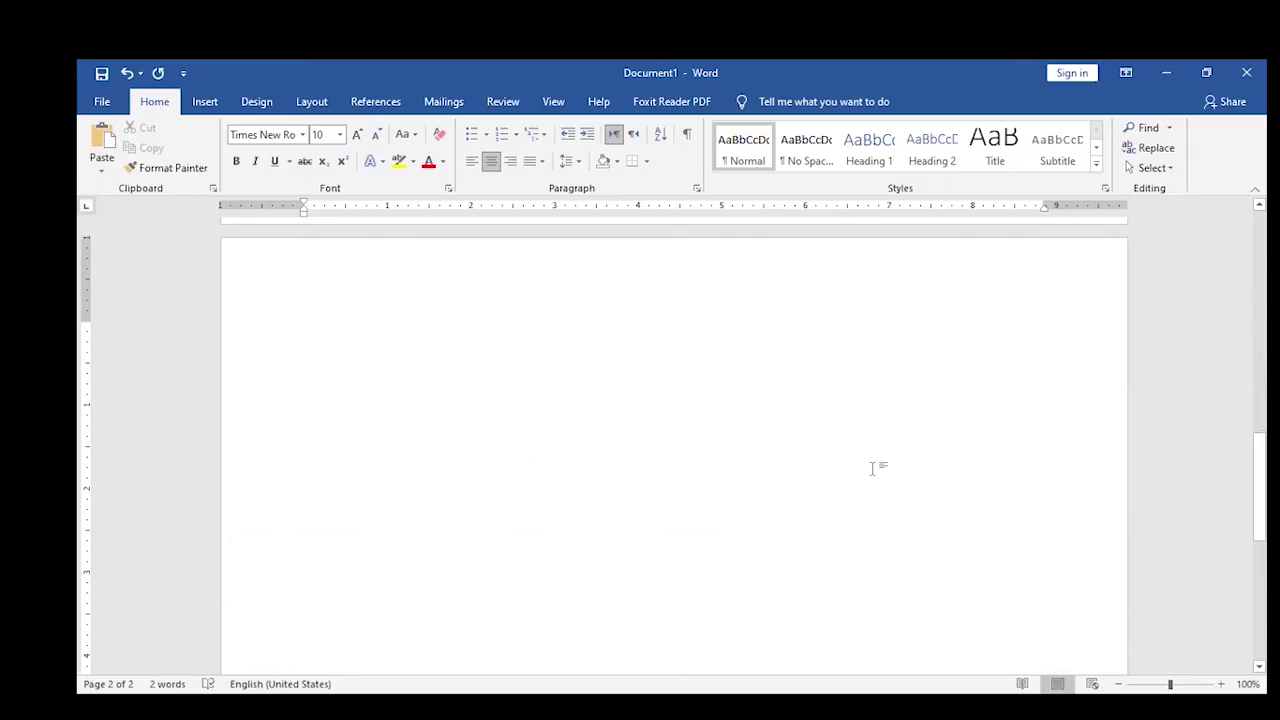
key(ctrl+v)
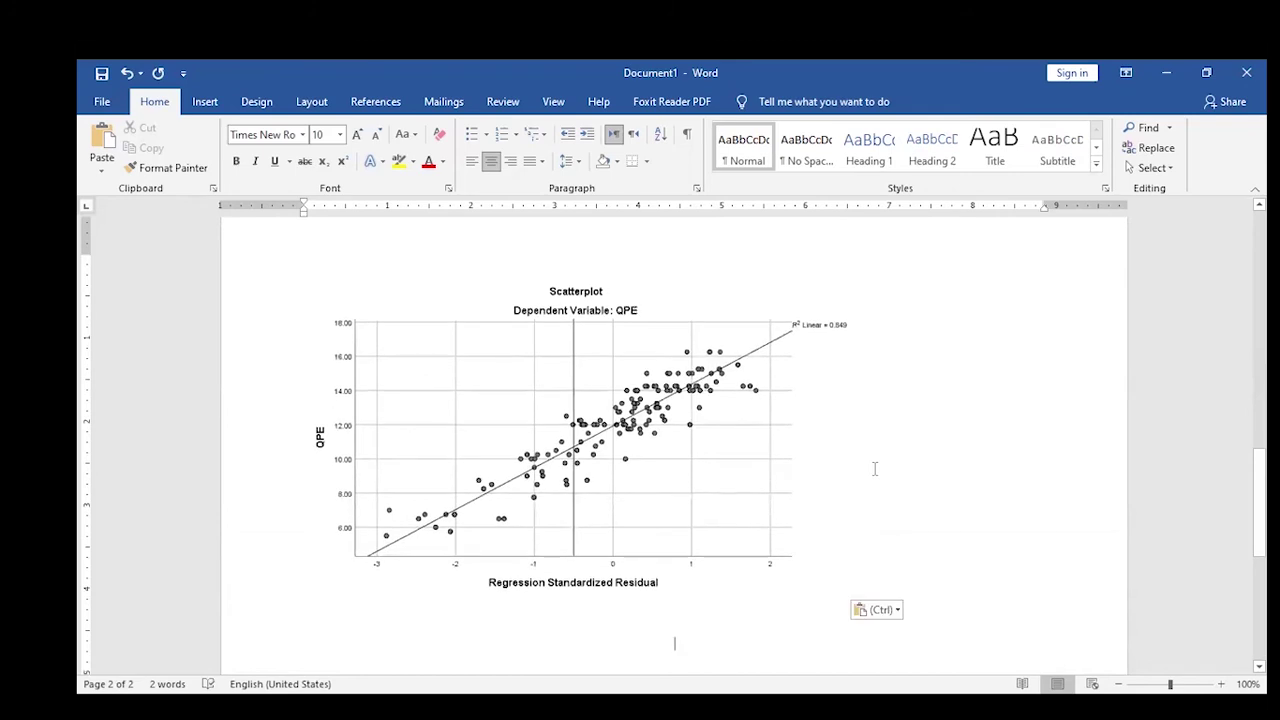
Step: Draw two straight lines bounding the scatterplot points, one along the upper edge about 3.81" wide and 2.05" high, one along the lower edge
click(205, 104)
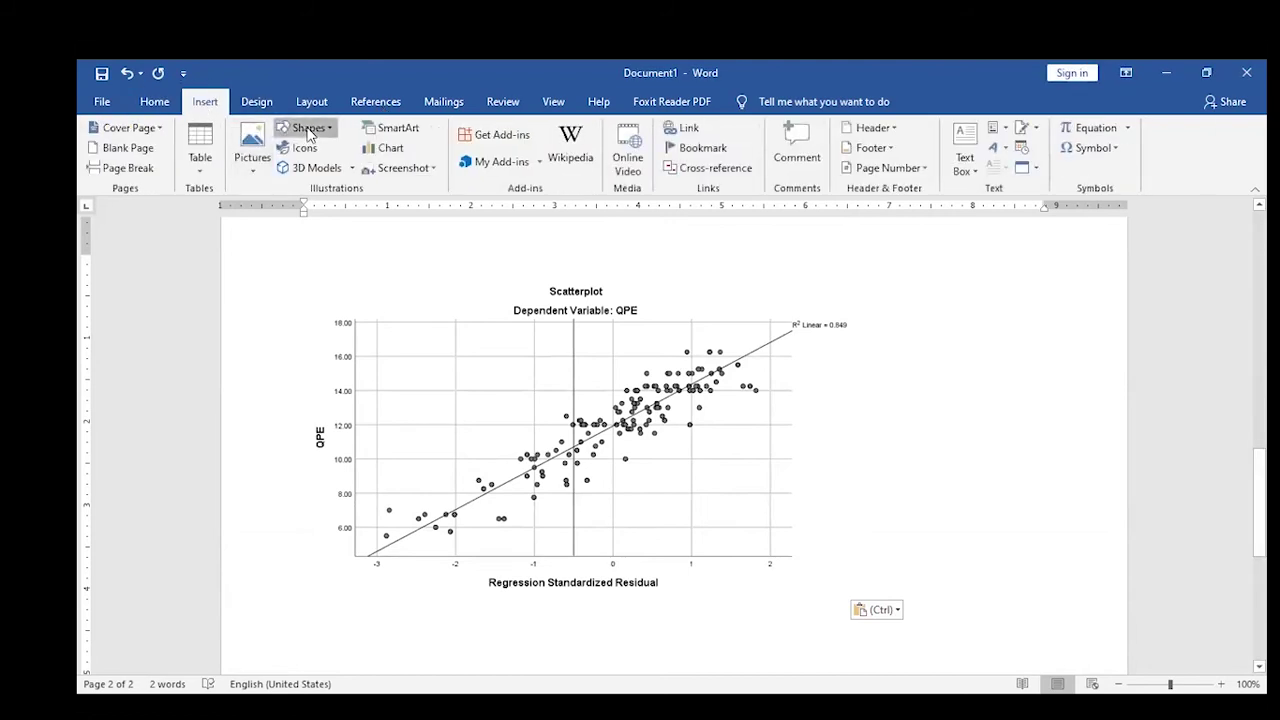
click(309, 129)
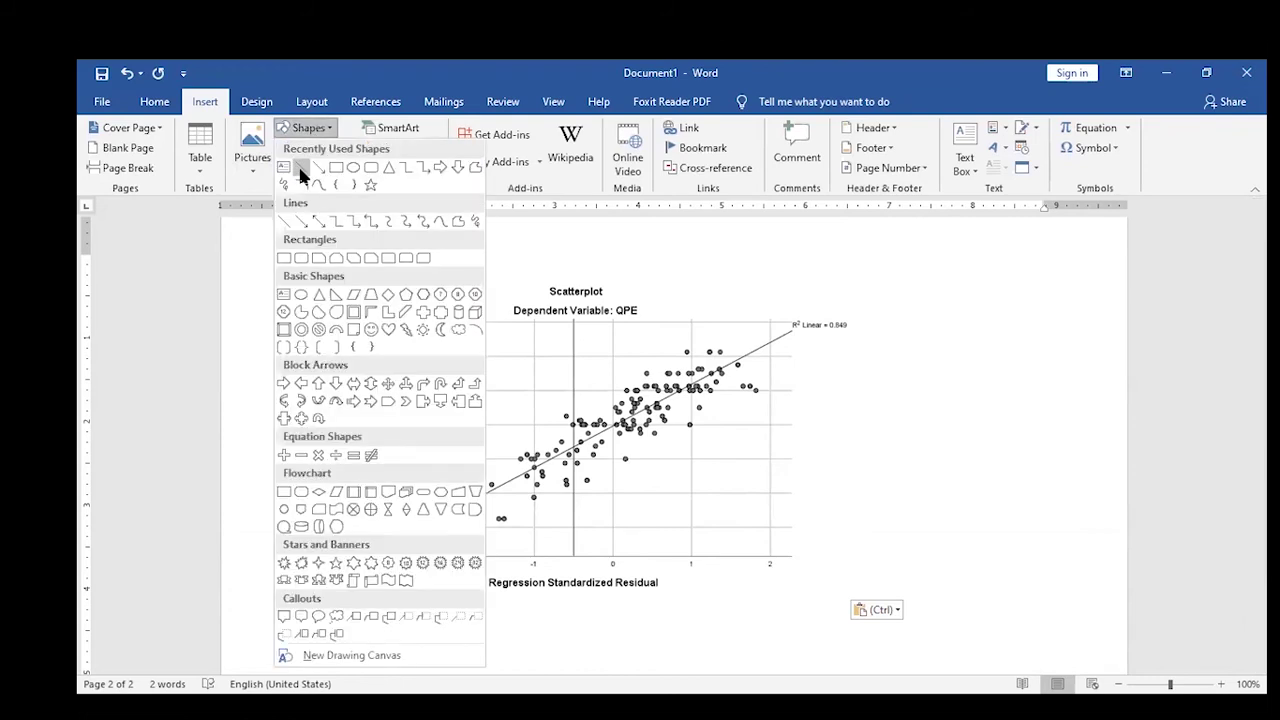
click(299, 166)
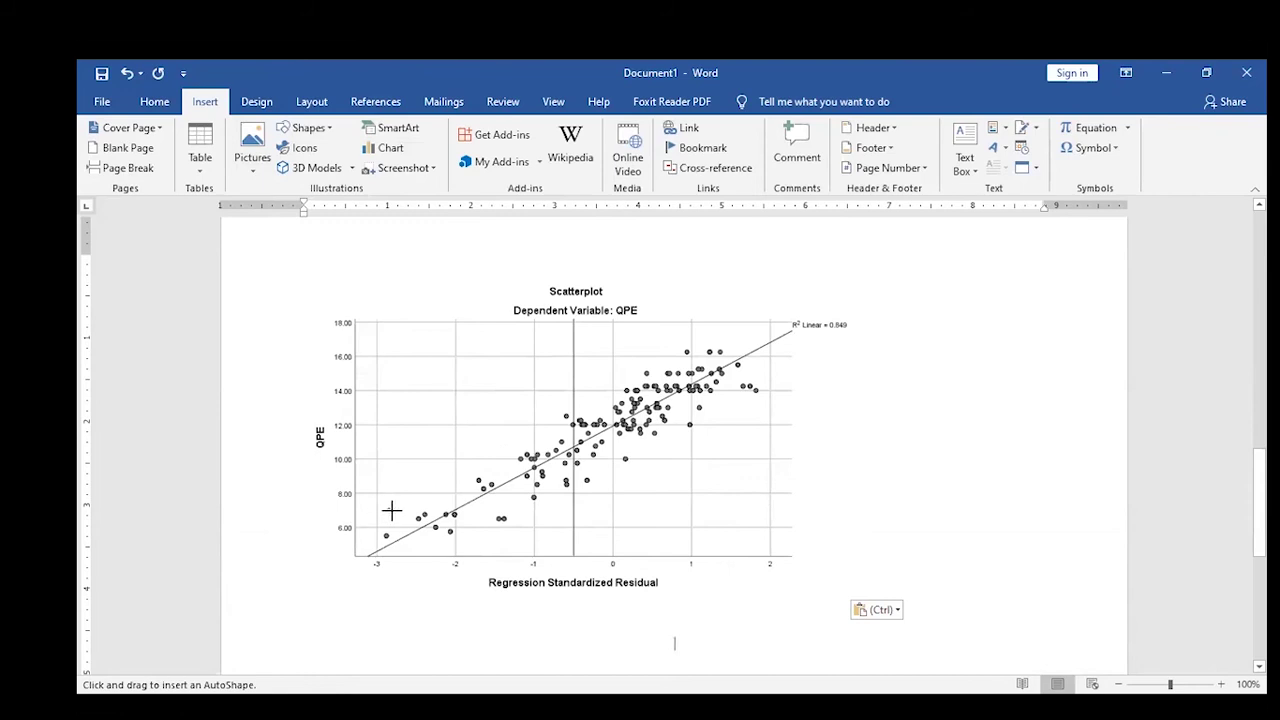
key(Escape)
drag(388, 509, 707, 337)
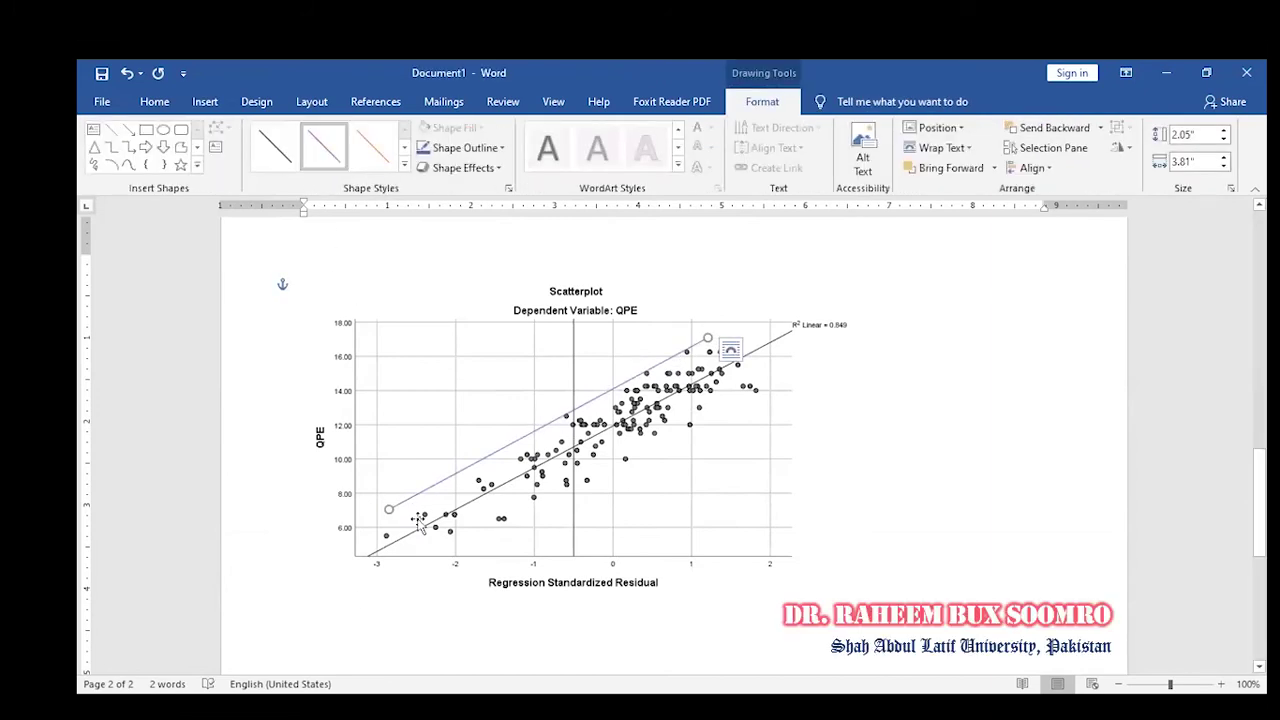
click(110, 130)
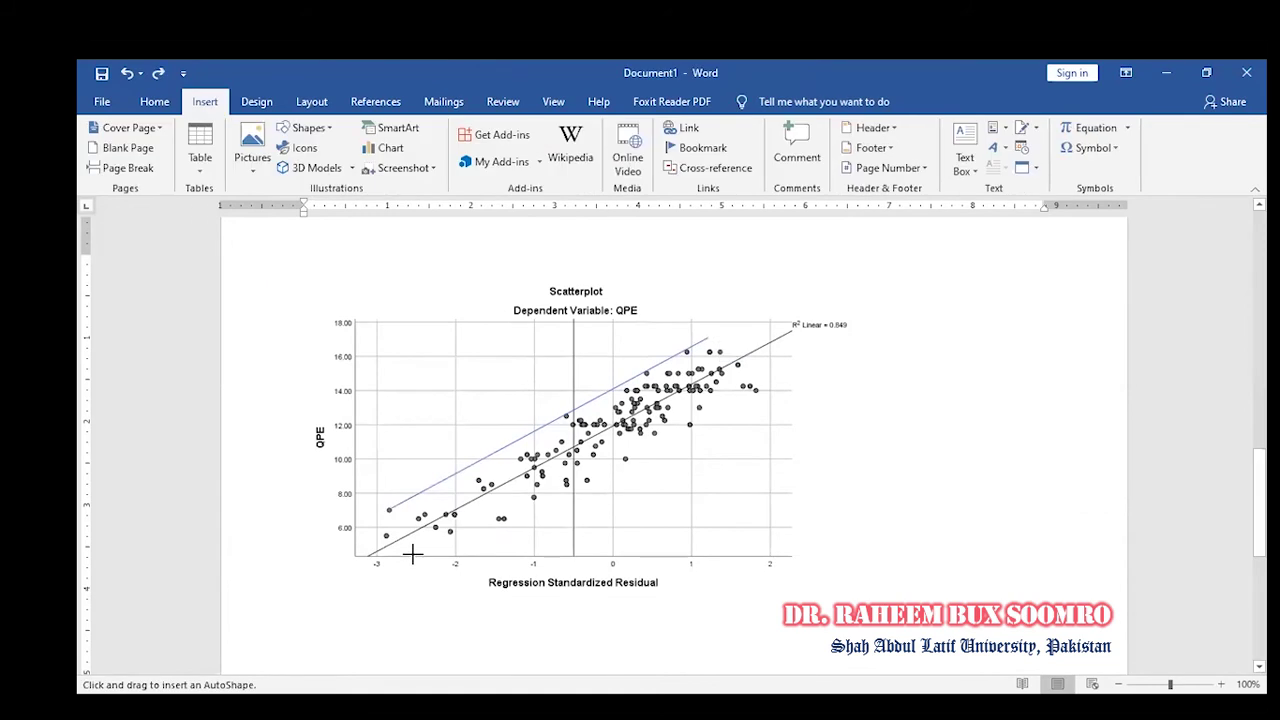
mouse_move(414, 552)
mouse_down()
mouse_move(622, 459)
mouse_move(760, 371)
mouse_up()
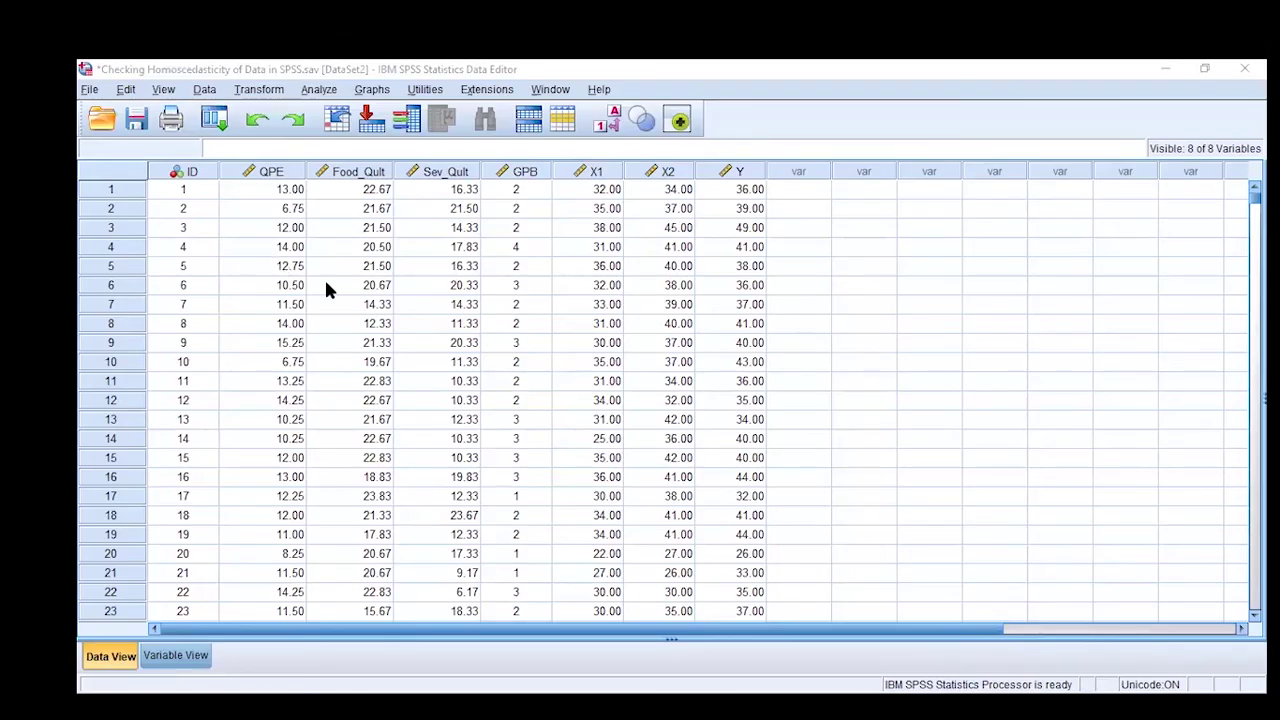
Step: Reopen the linear regression in SPSS and replace Food_Qult with Sev_Qult as the independent variable
click(214, 120)
click(226, 151)
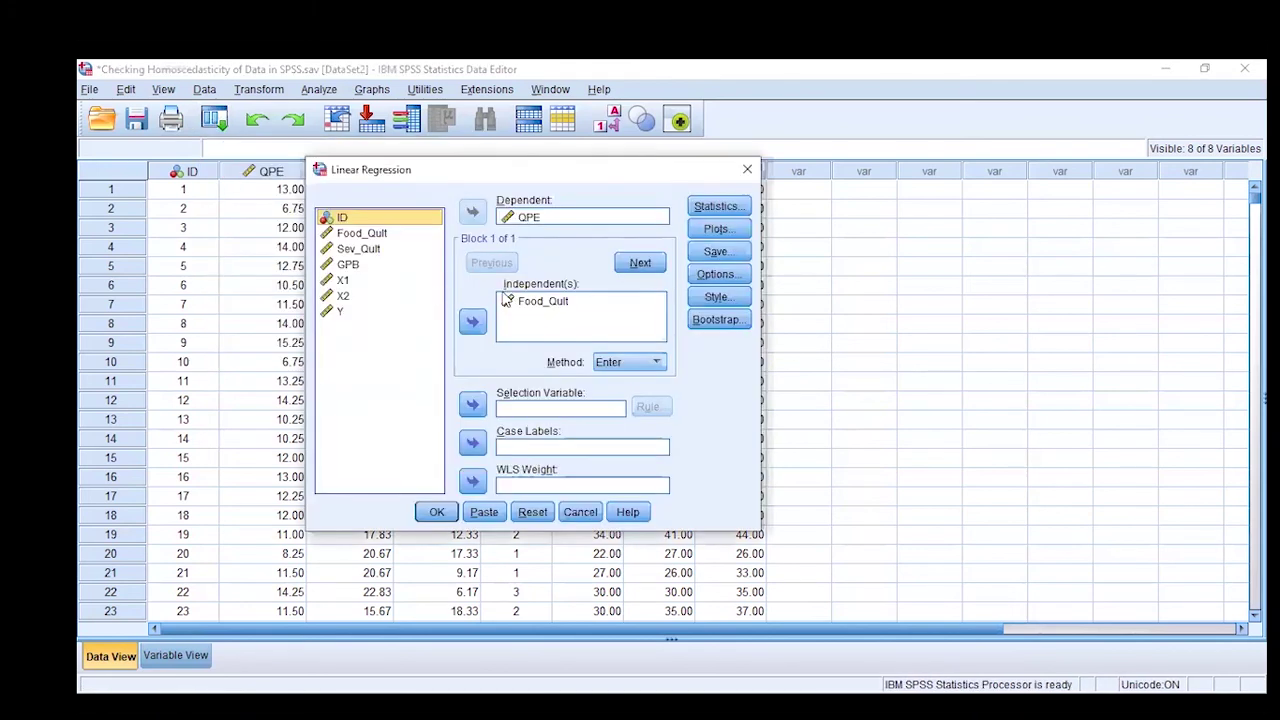
click(528, 310)
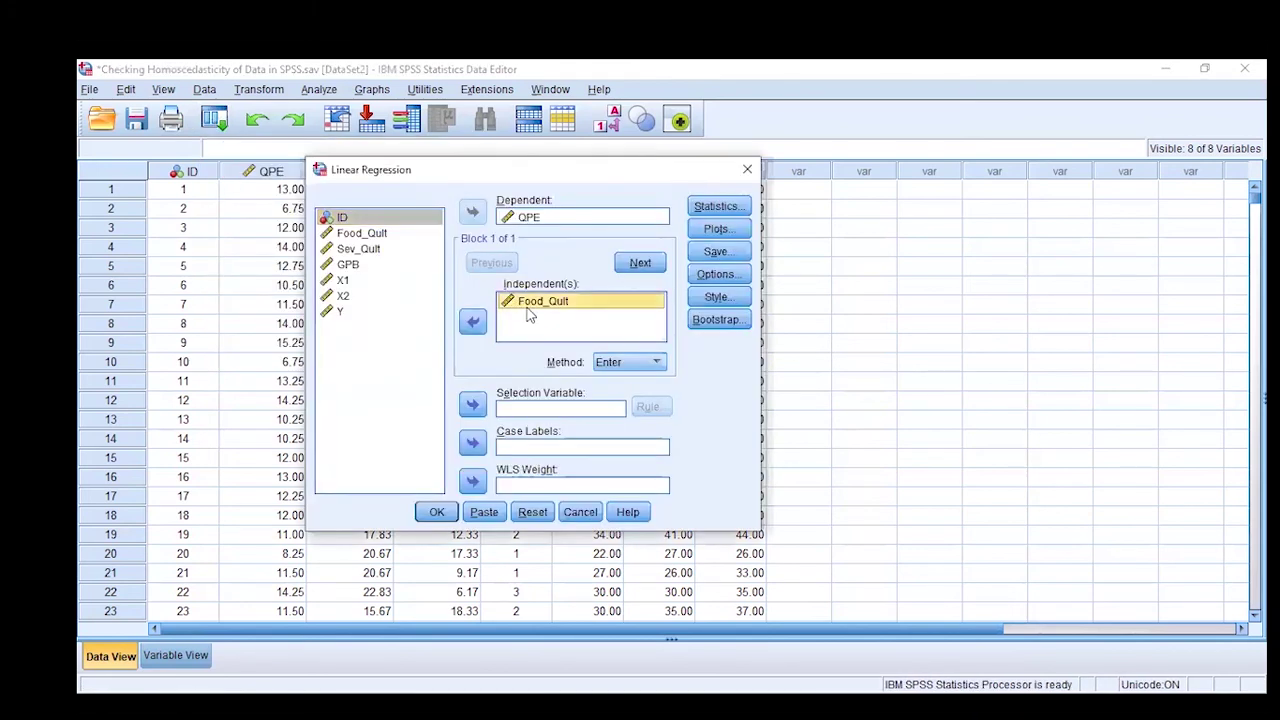
click(474, 325)
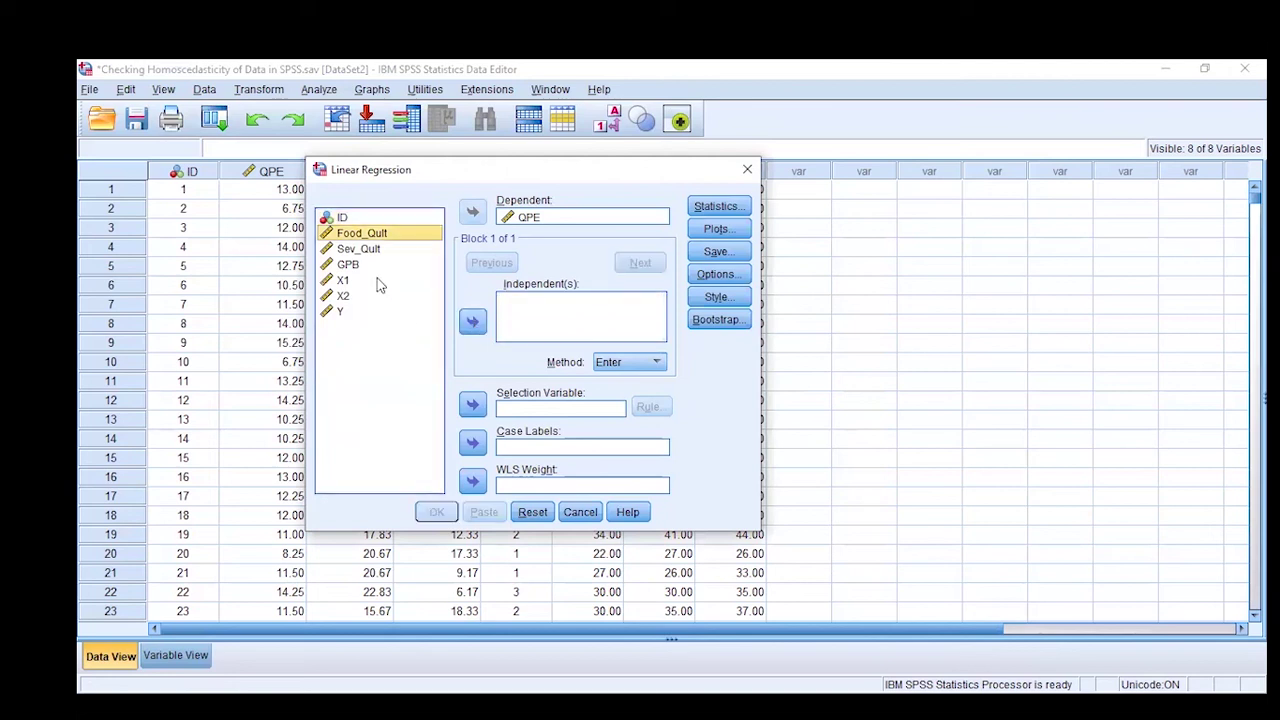
click(380, 249)
click(471, 321)
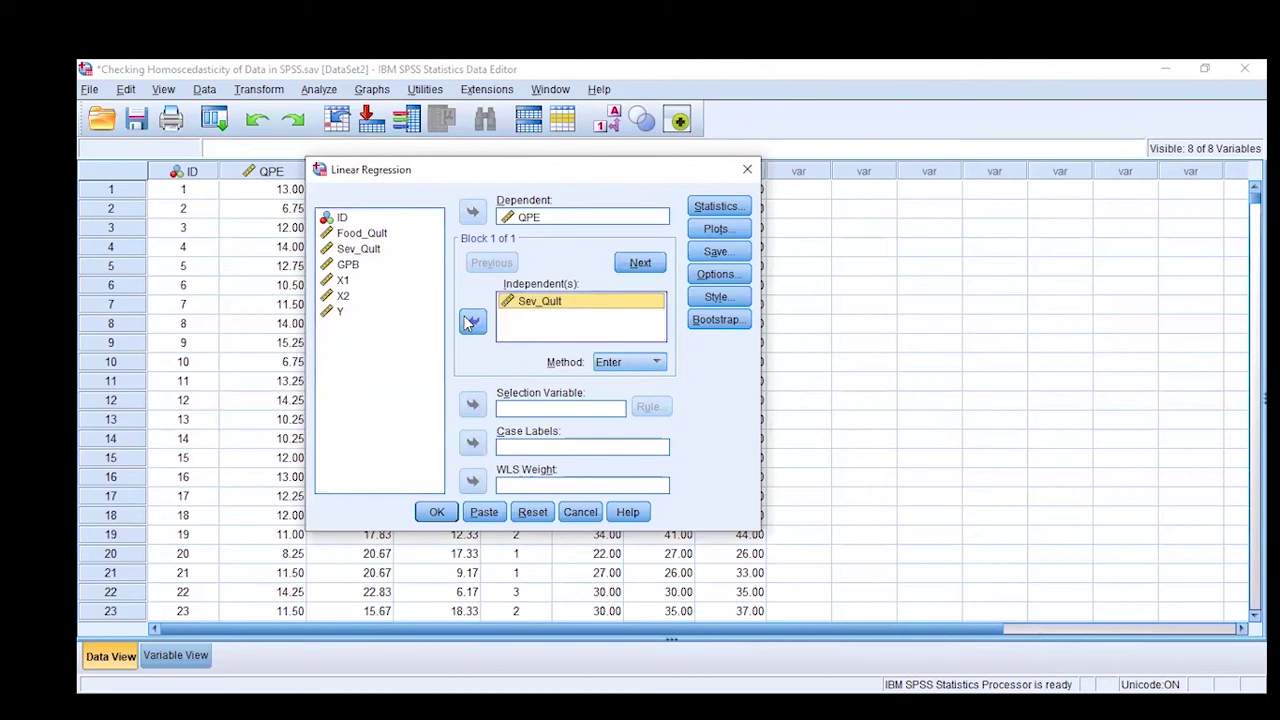
Step: Run the regression of QPE on Sev_Qult with DEPENDNT plotted against *ZRESID and bring the whole scatterplot into view
click(721, 235)
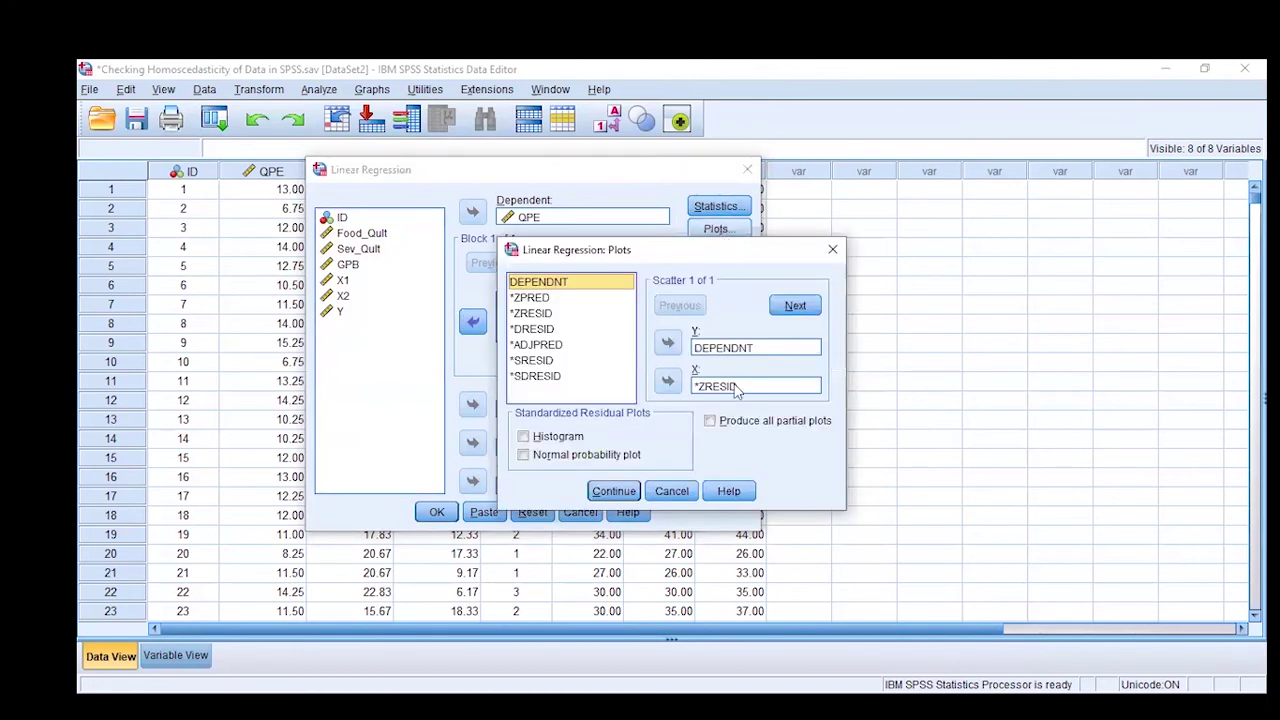
click(626, 491)
click(437, 512)
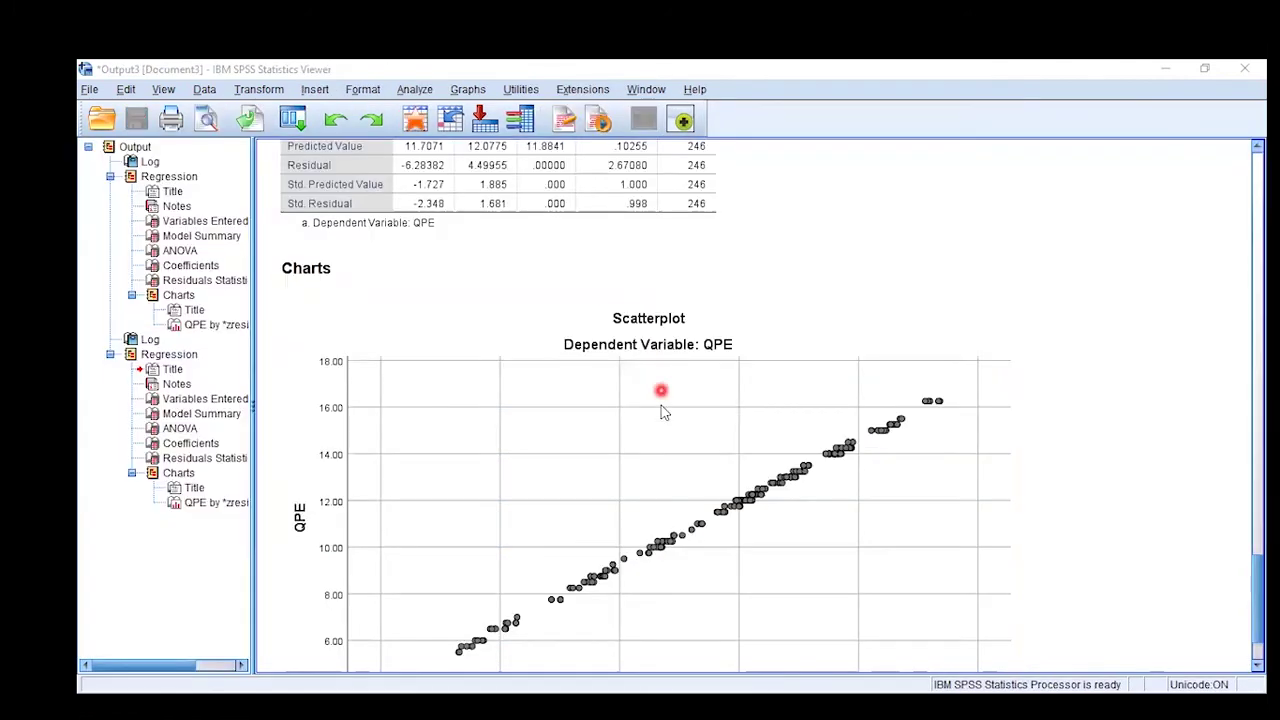
click(661, 406)
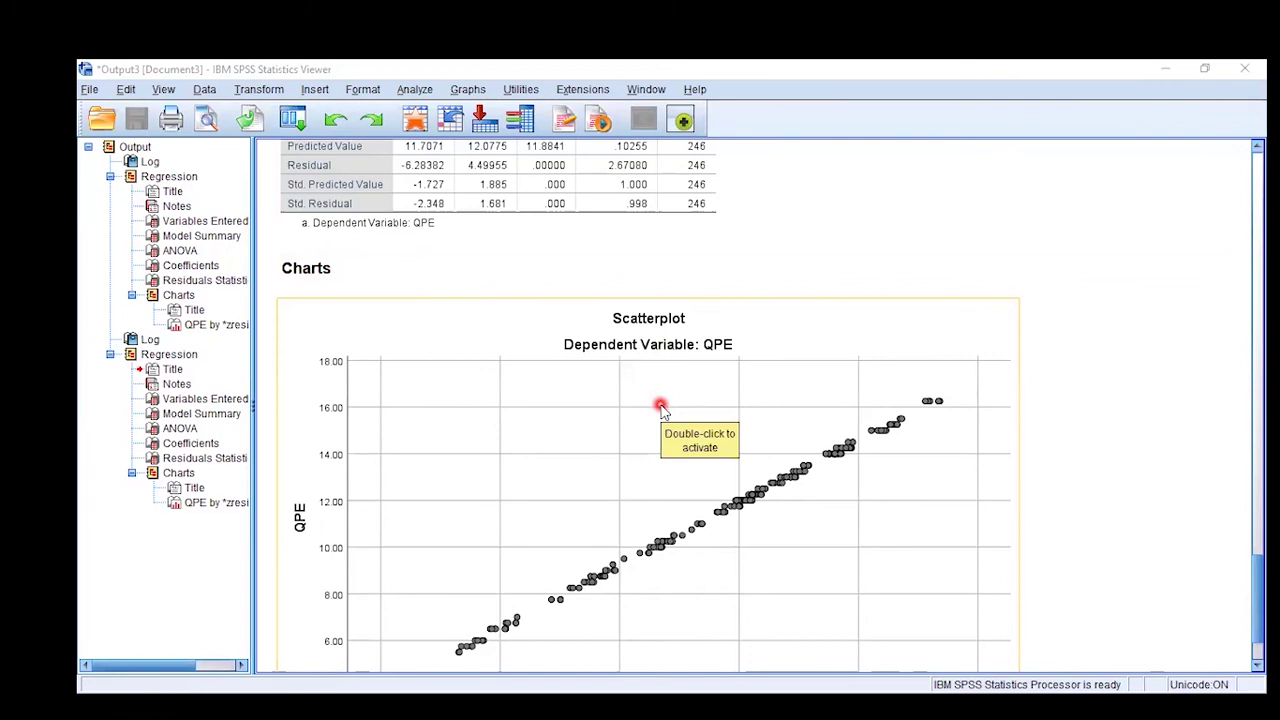
scroll(661, 406, down, 2)
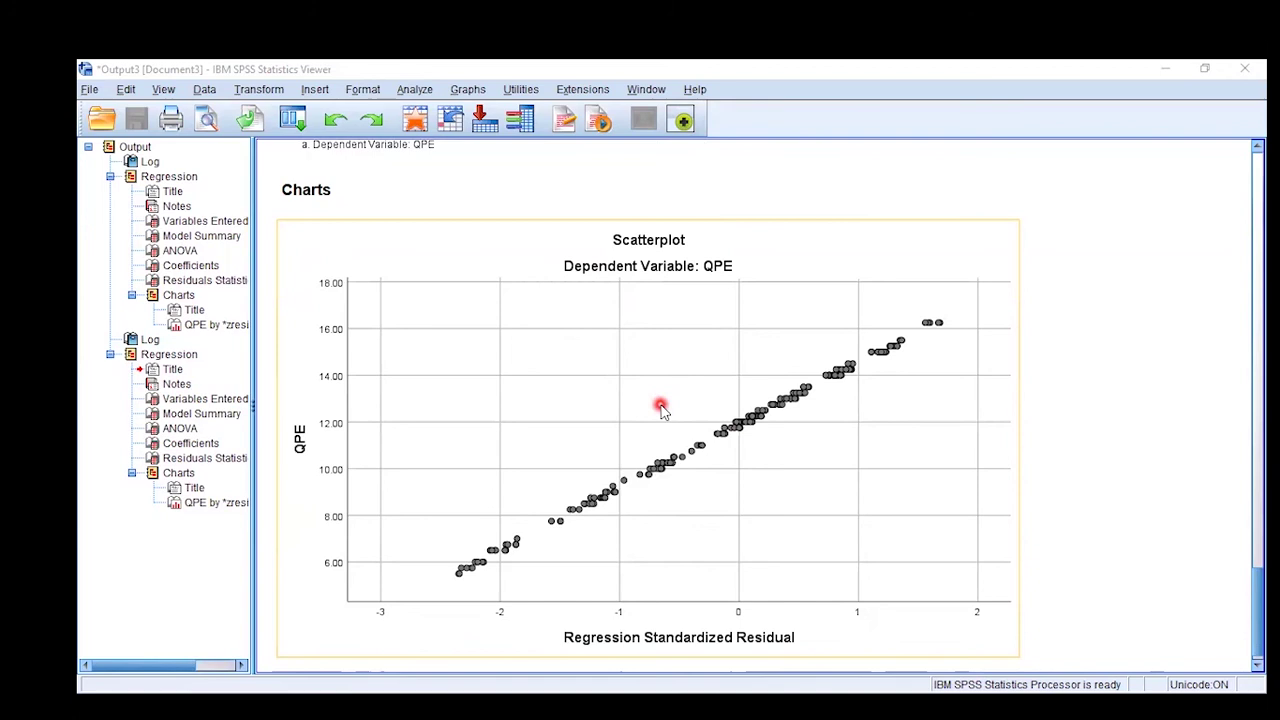
Step: Return to the dataset and reset the linear regression, assigning Y as the dependent and X2 as the independent variable
key(alt+Tab)
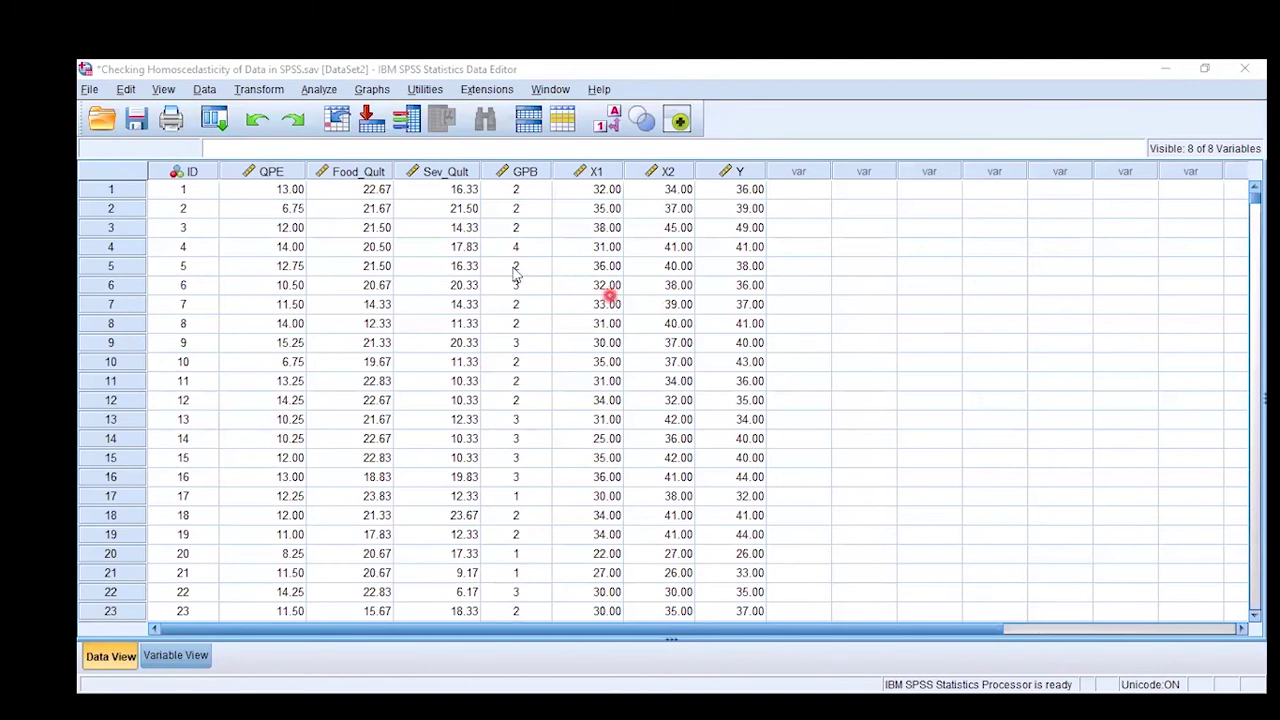
click(214, 119)
click(214, 150)
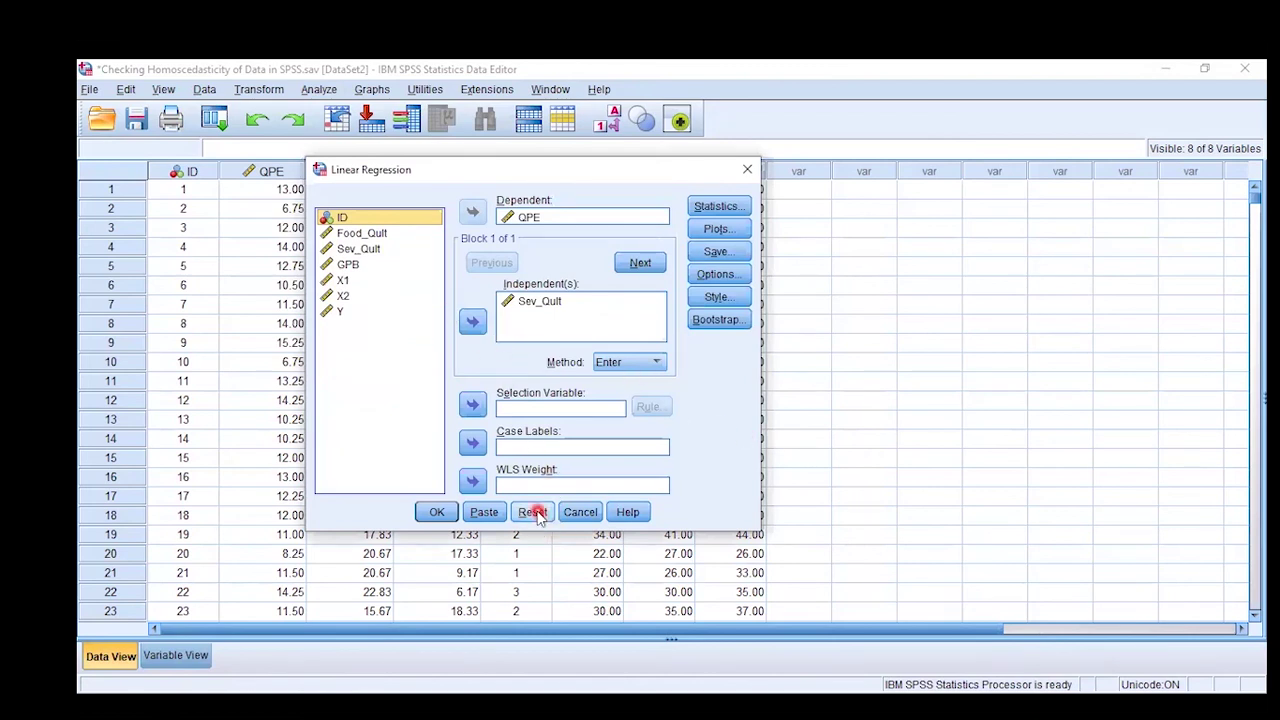
click(533, 512)
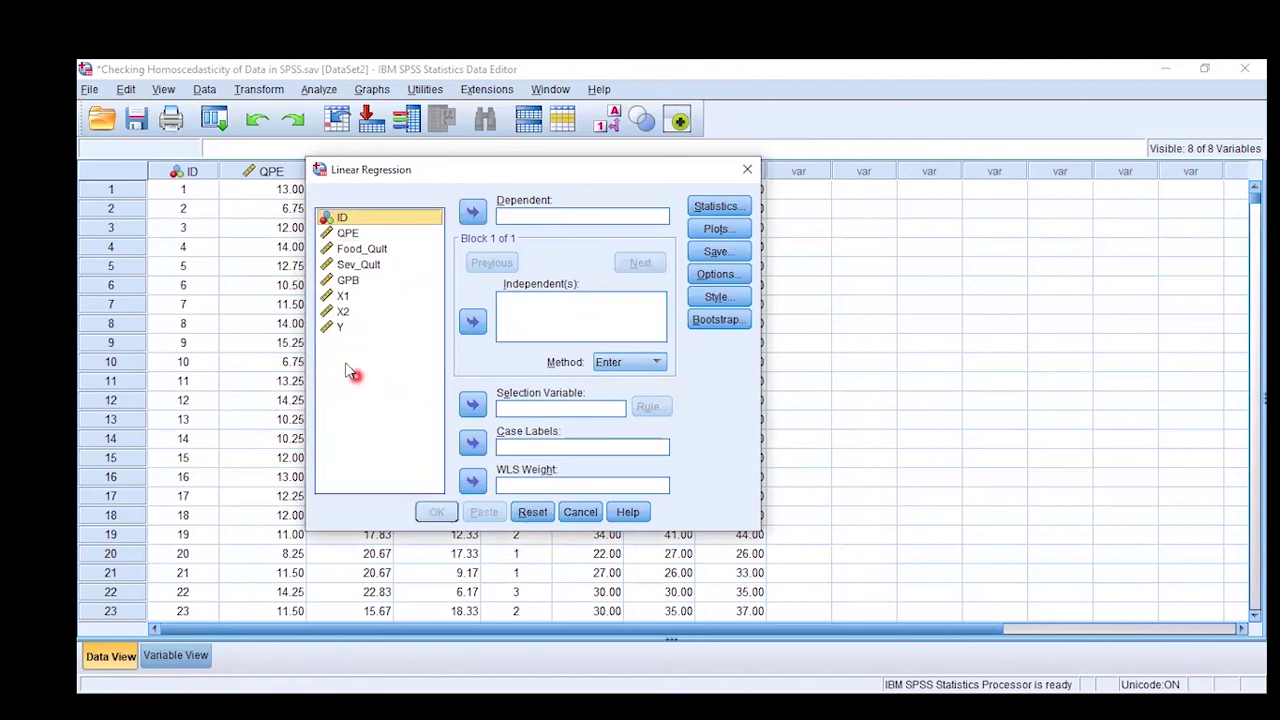
click(340, 327)
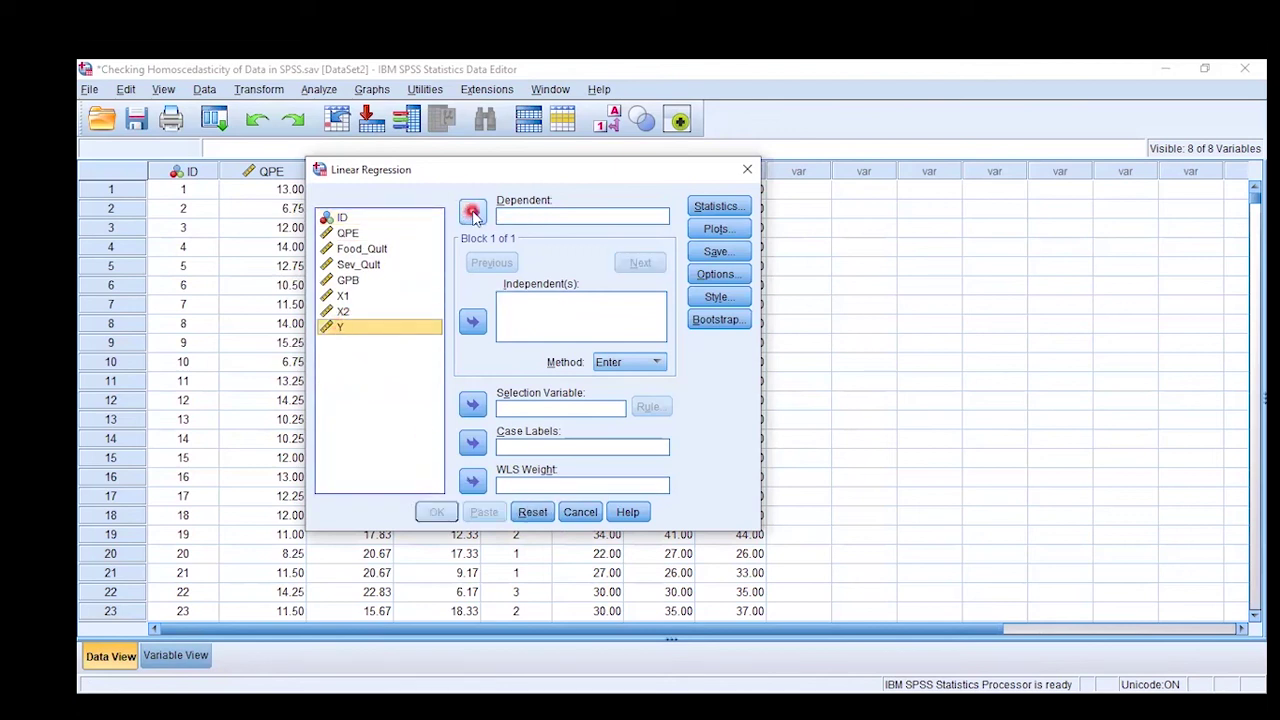
click(472, 212)
click(345, 298)
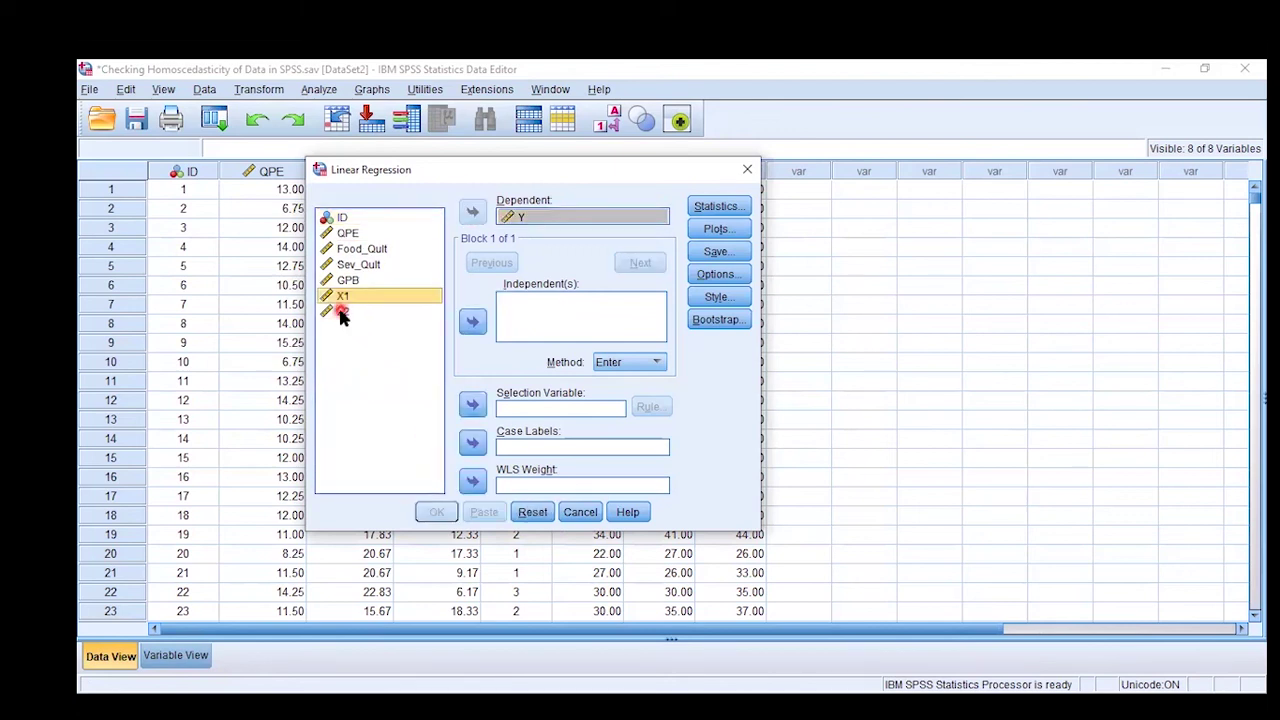
click(341, 312)
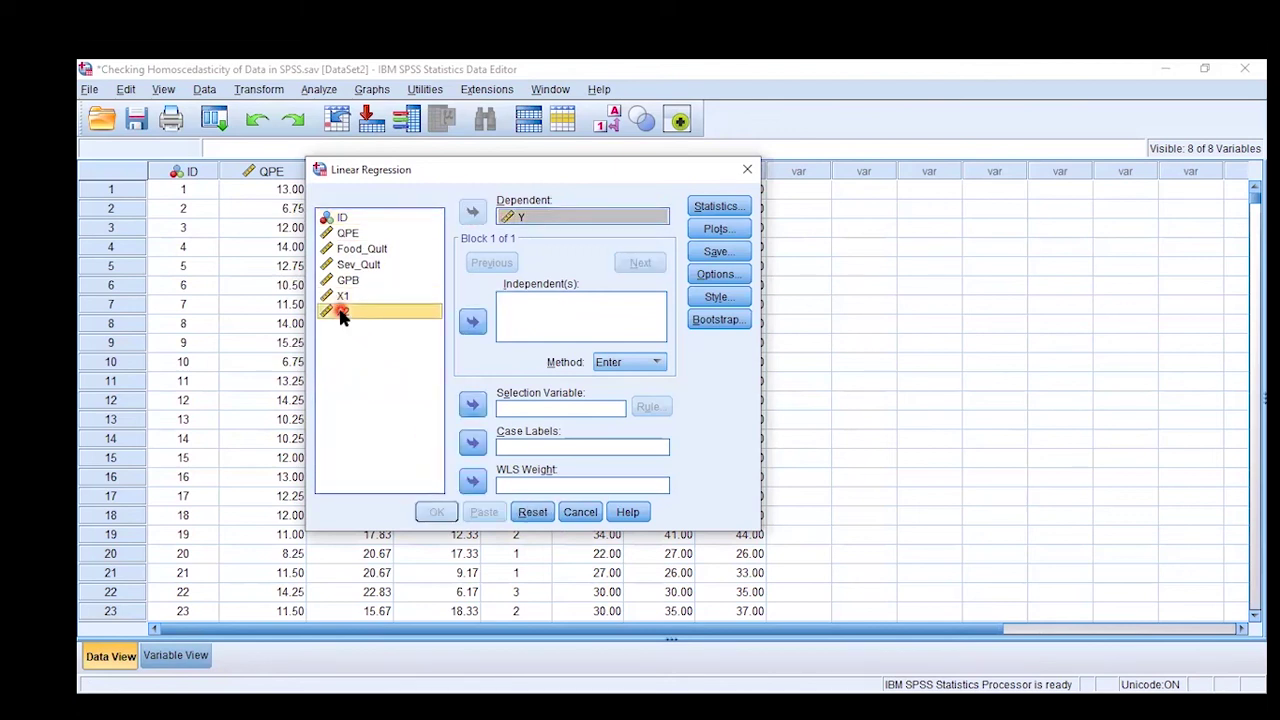
click(472, 320)
Step: Set the regression plot to DEPENDNT on the Y axis and *ZRESID on the X axis, and run the analysis
click(713, 231)
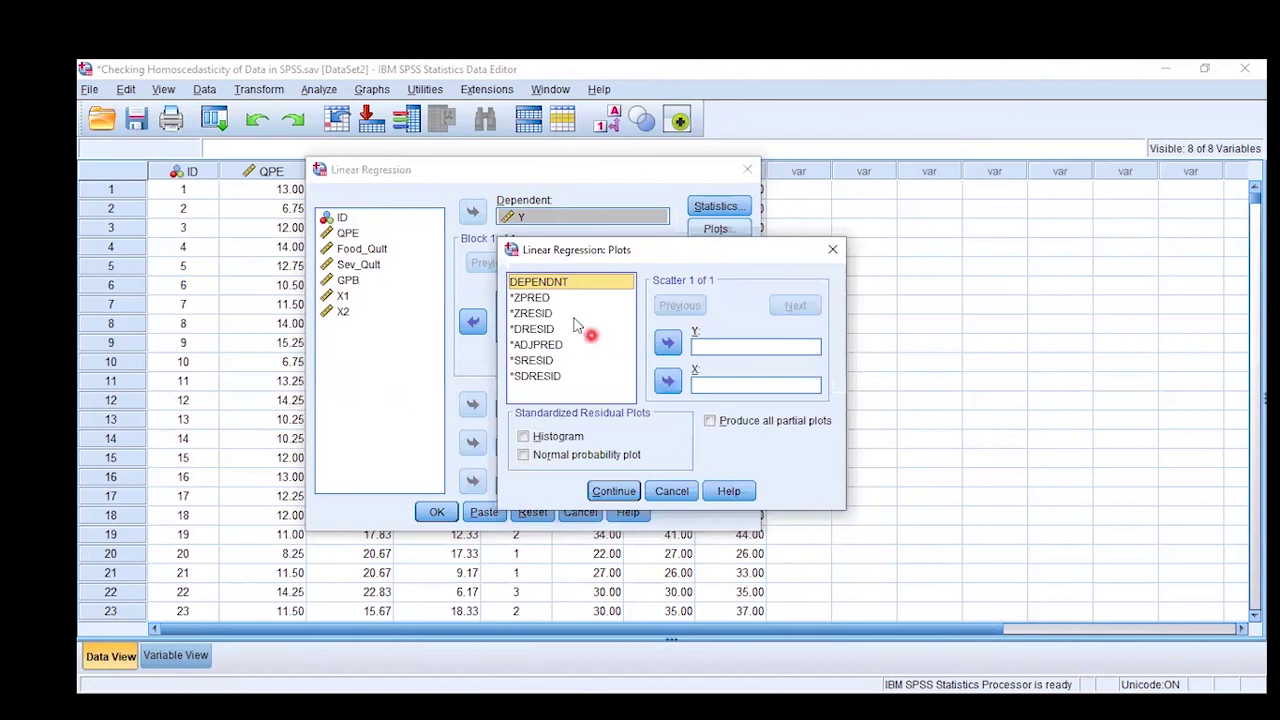
click(540, 282)
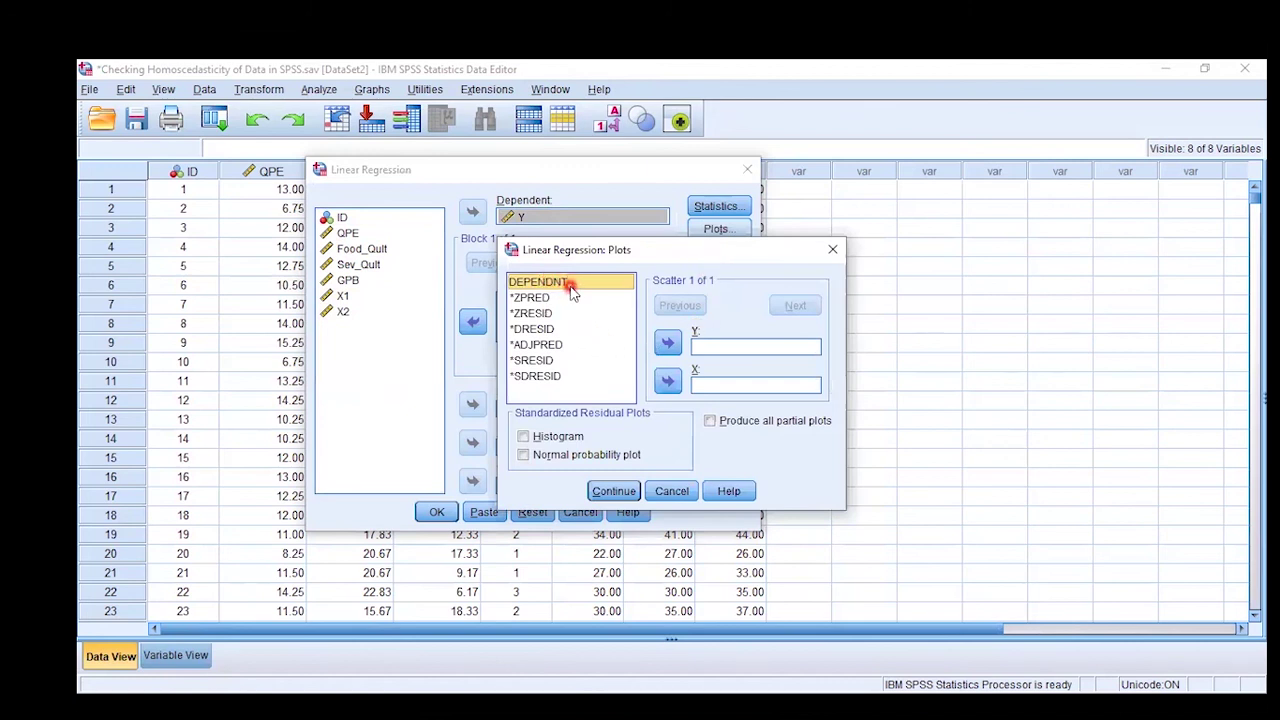
click(667, 343)
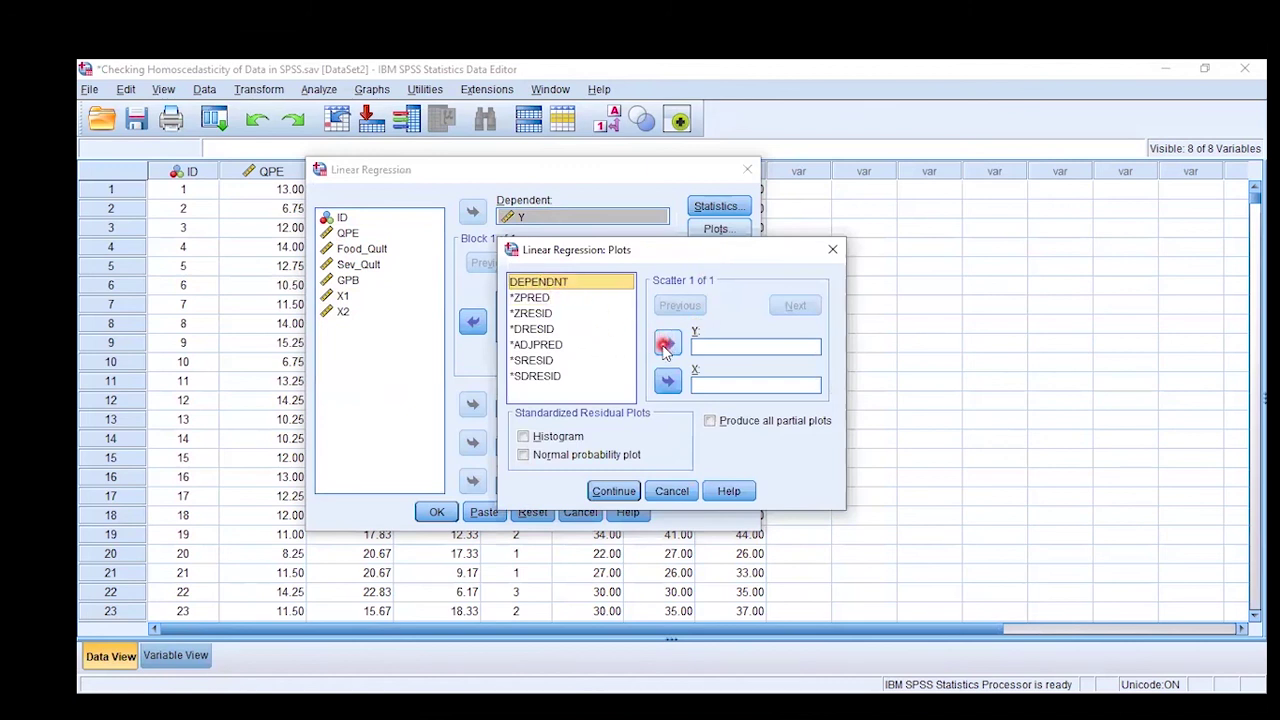
click(541, 330)
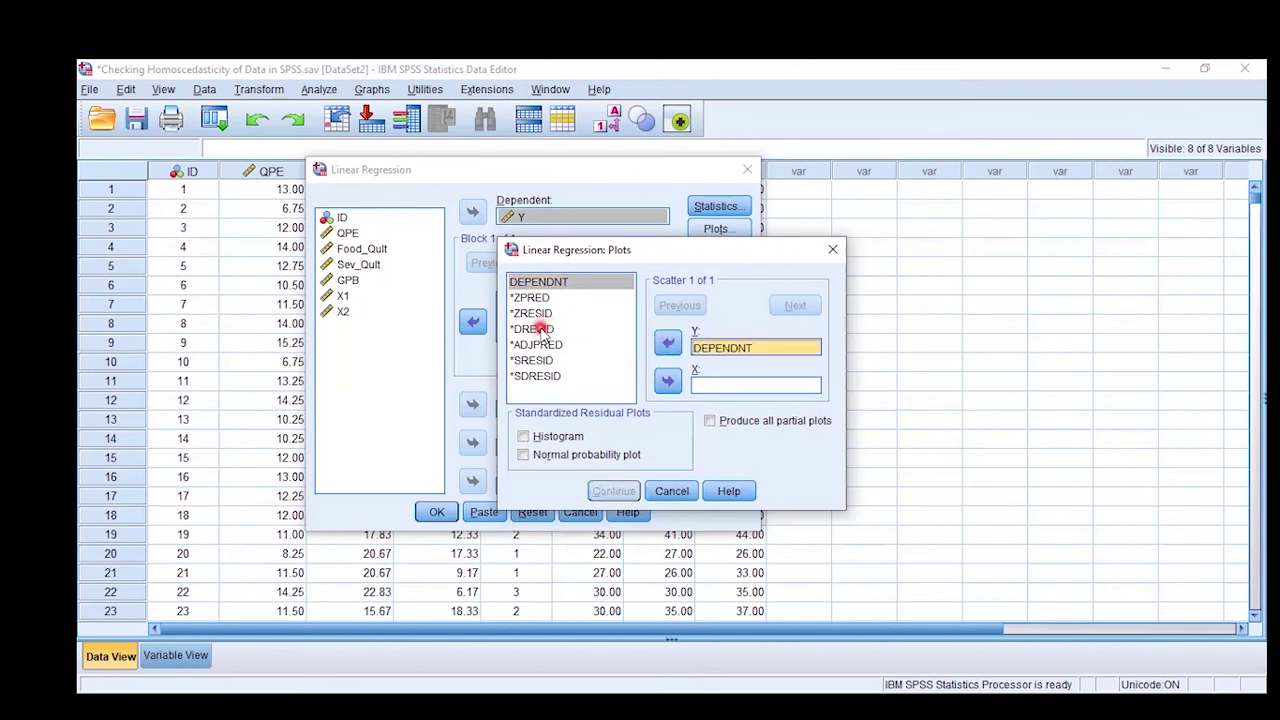
click(537, 313)
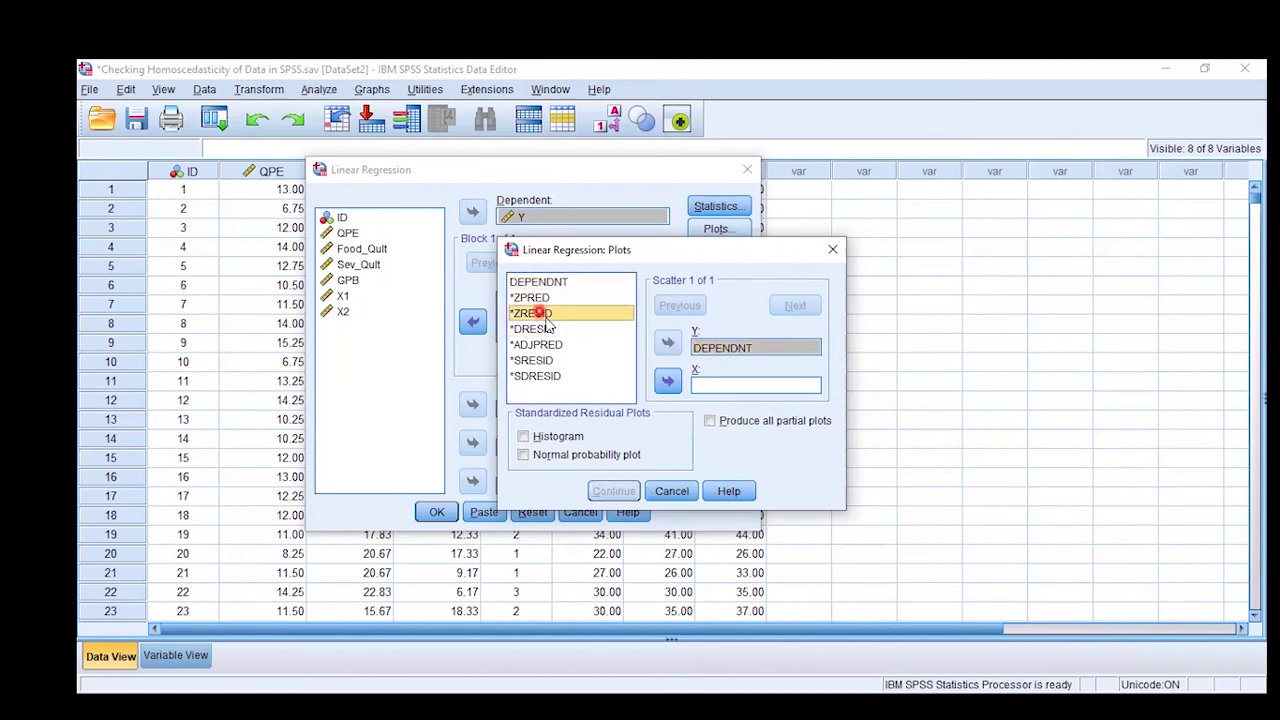
click(667, 380)
click(618, 494)
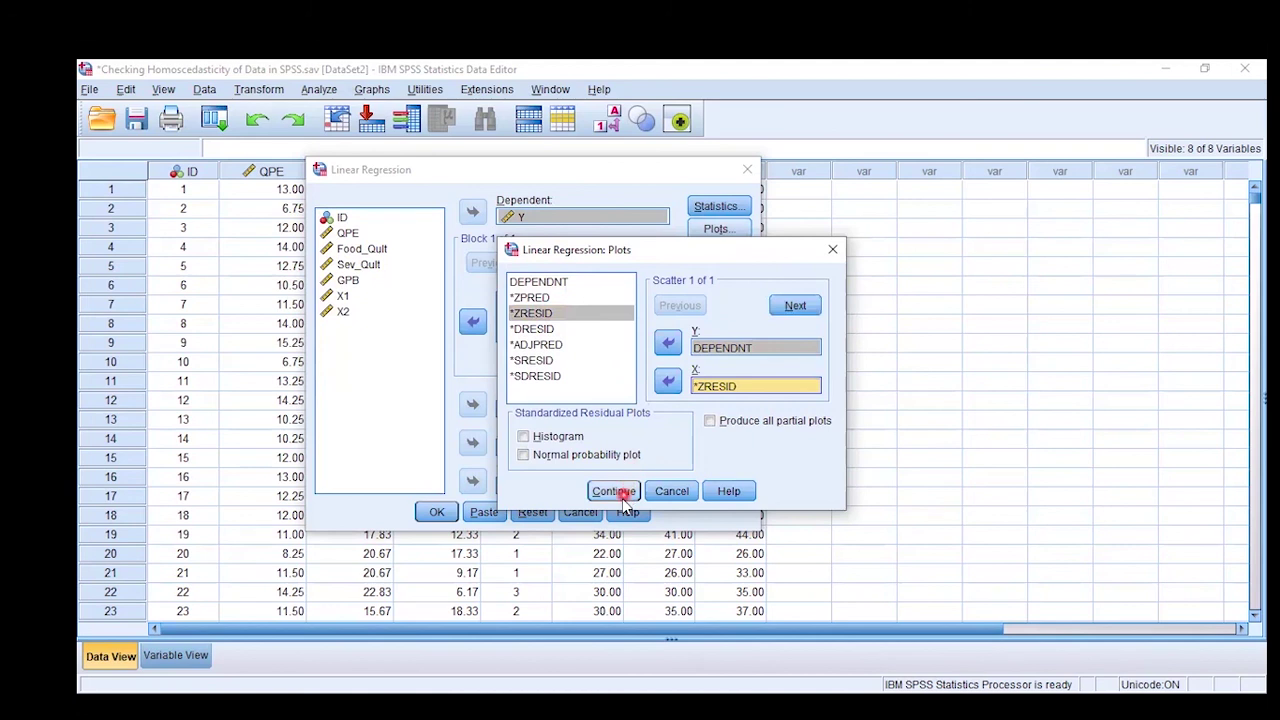
click(432, 511)
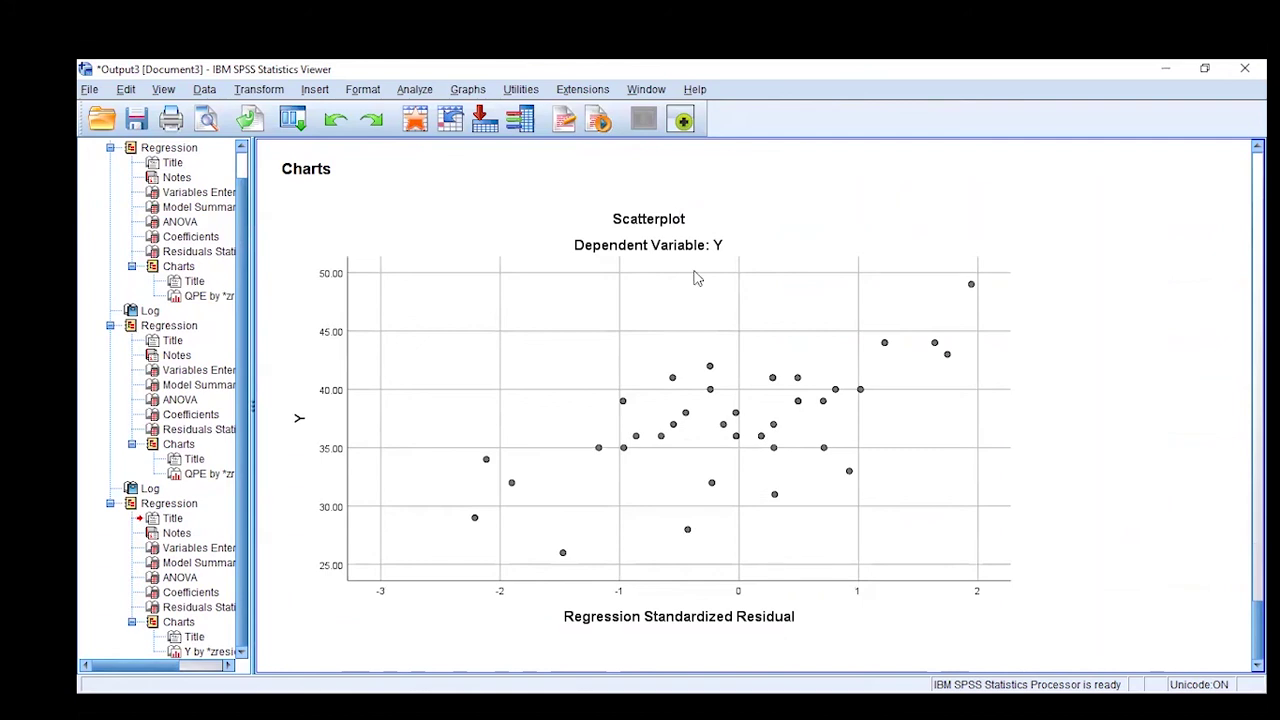
Step: Open the Y residual scatterplot for editing and add a linear fit line without an attached label
click(678, 341)
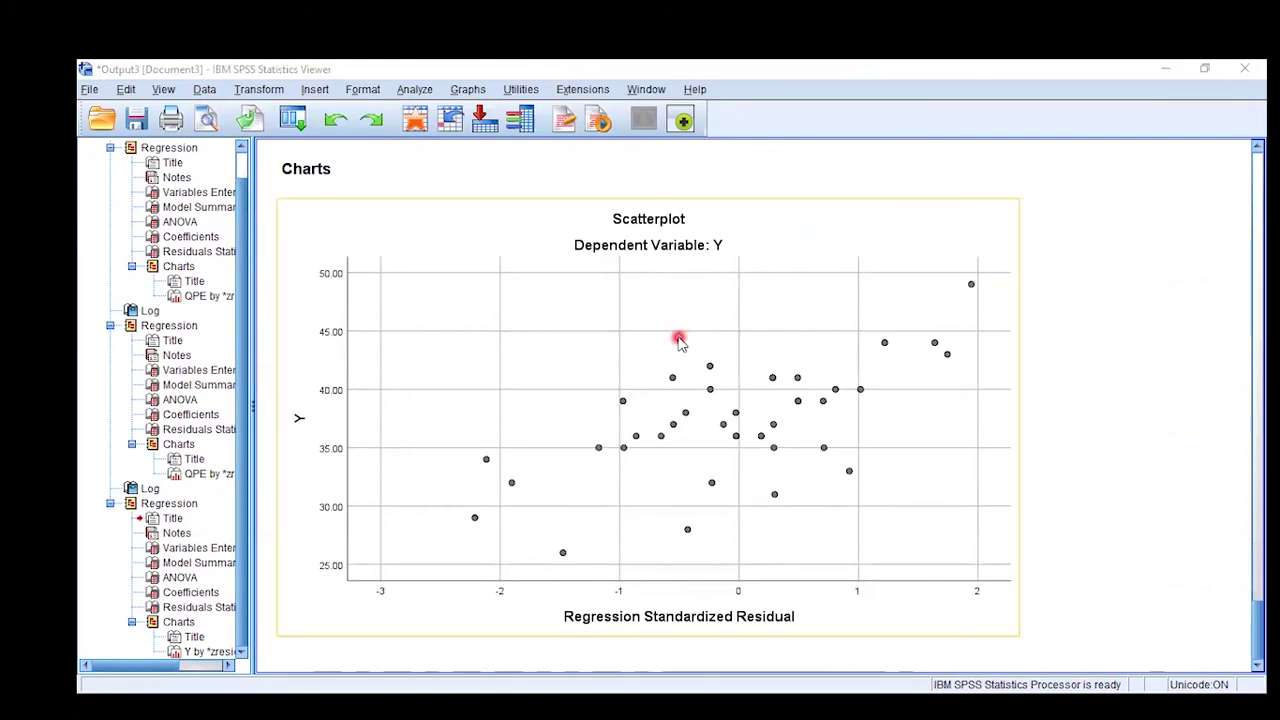
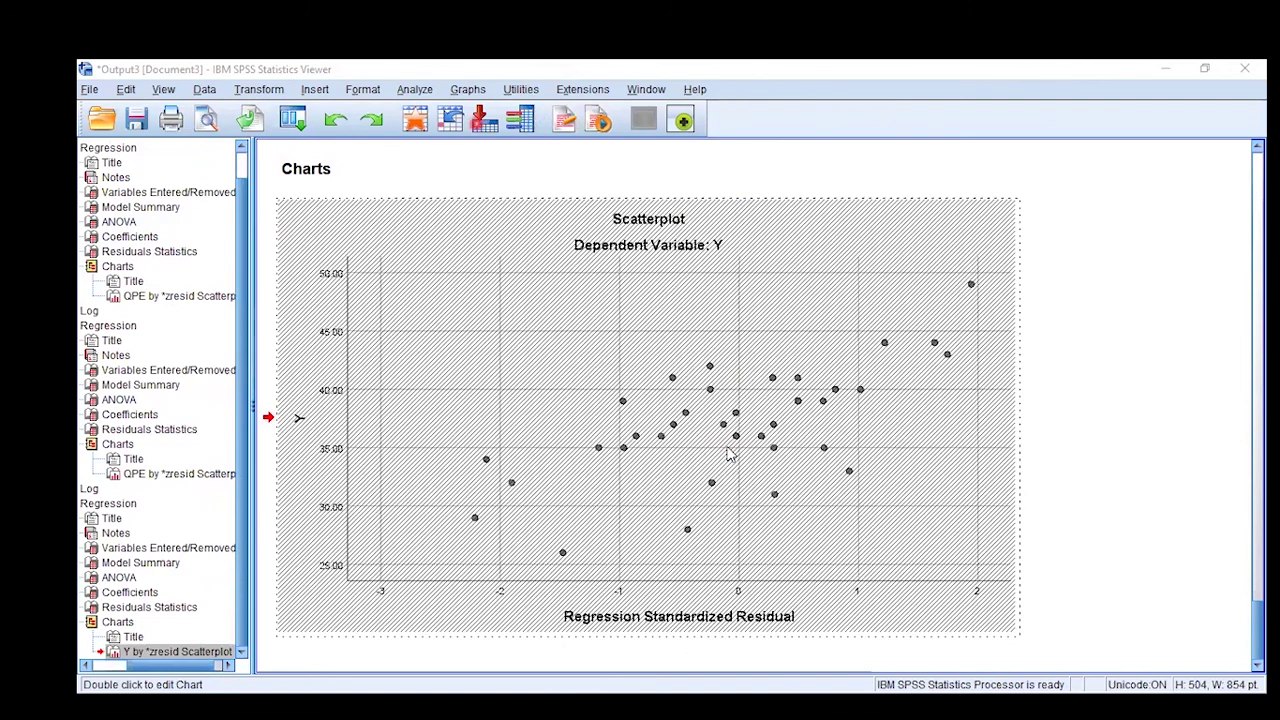
click(398, 163)
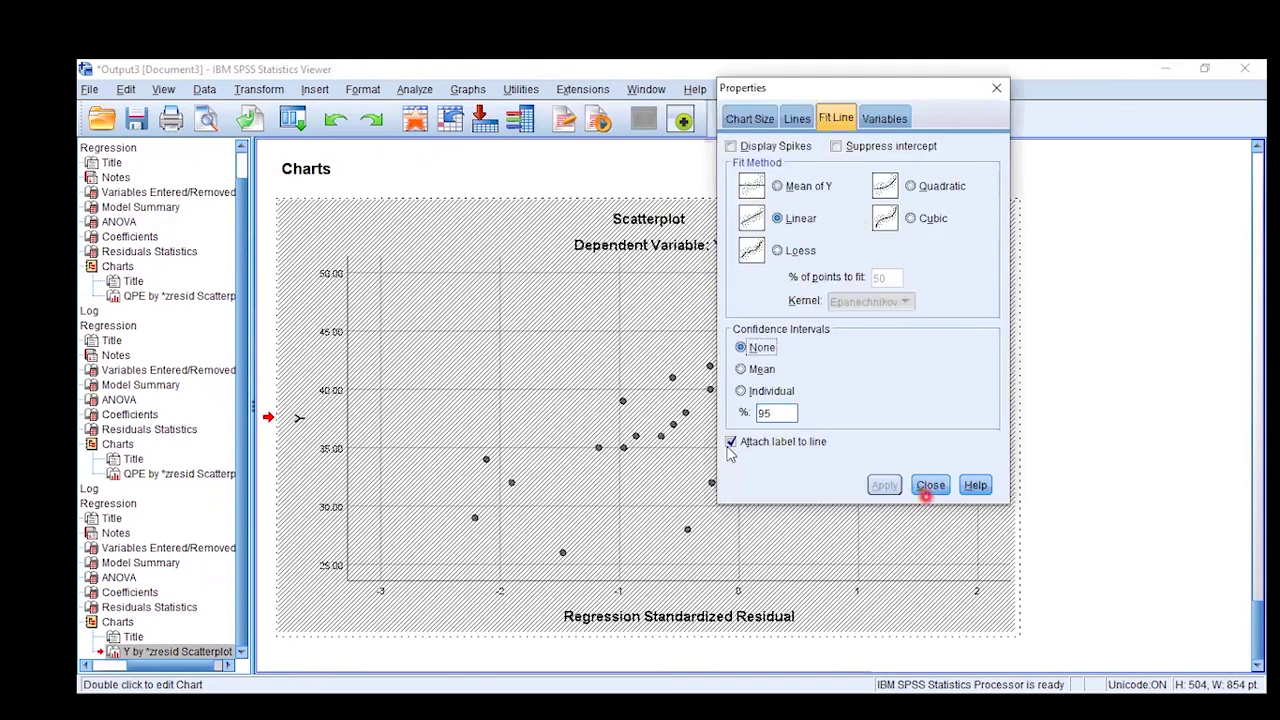
click(747, 440)
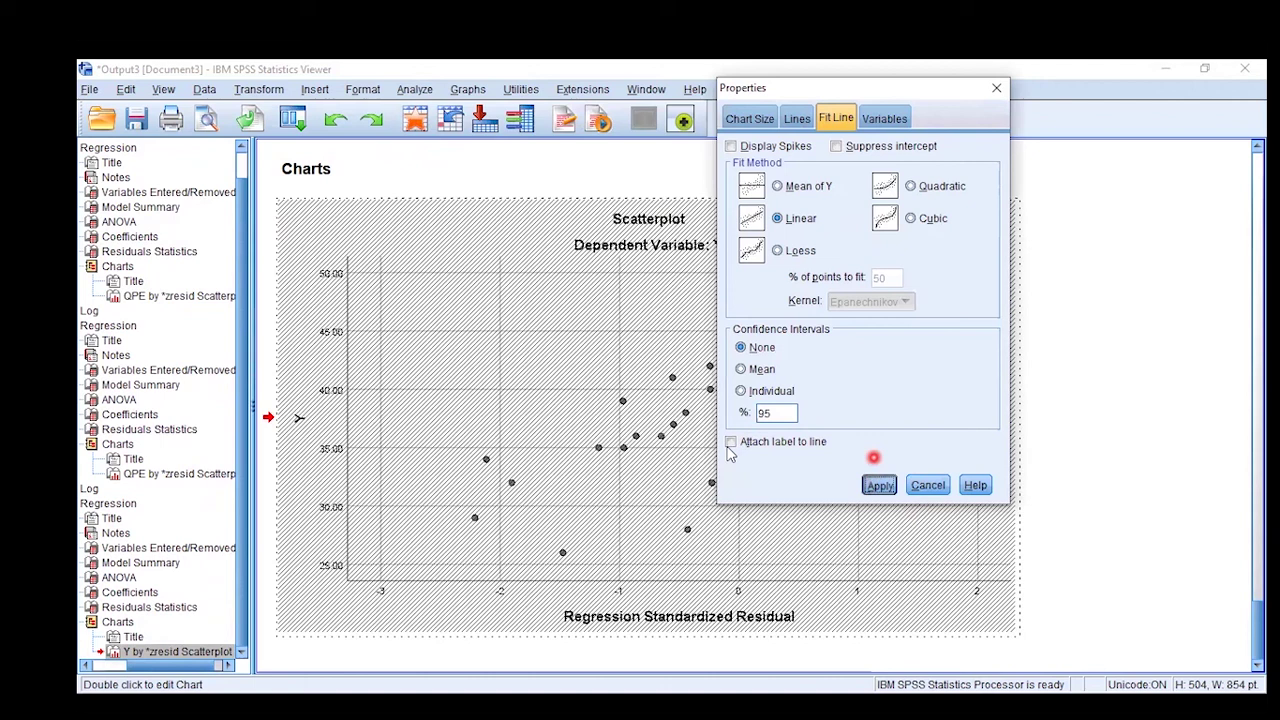
click(880, 485)
click(928, 485)
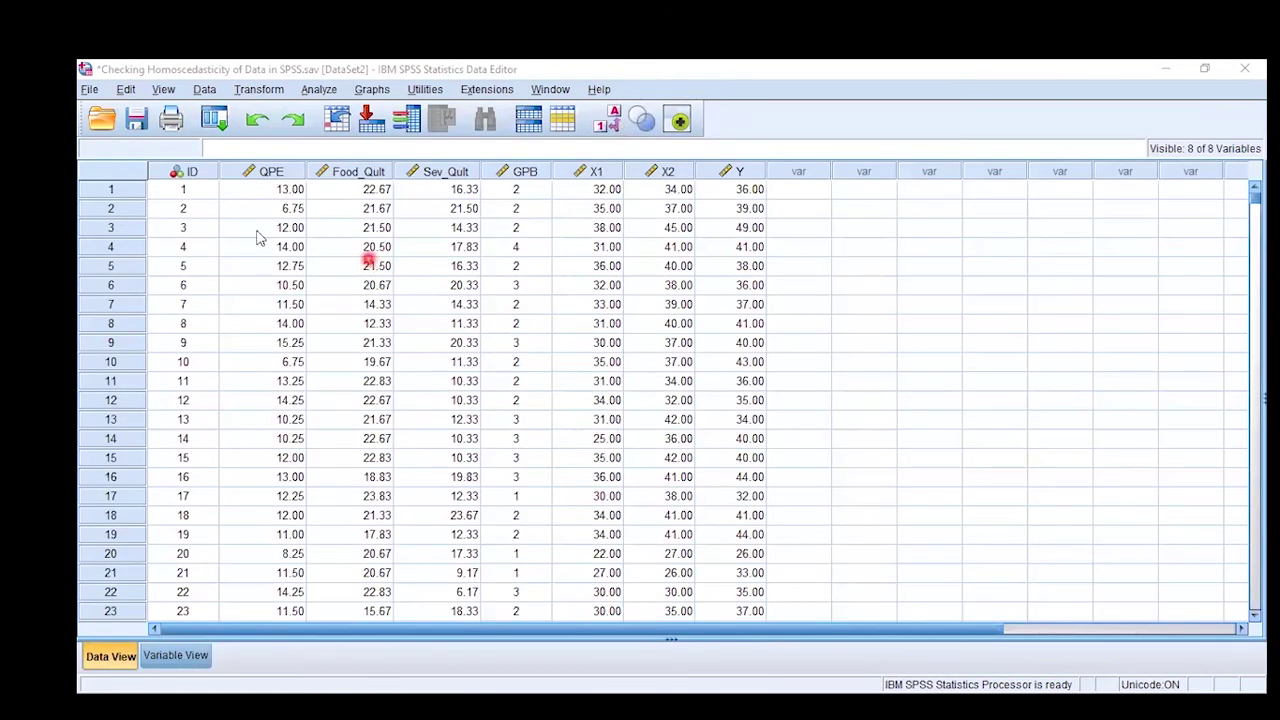
Step: Reopen the linear regression from the dataset and replace X2 with X1 as the independent variable for Y
click(216, 122)
click(216, 150)
click(514, 304)
click(474, 325)
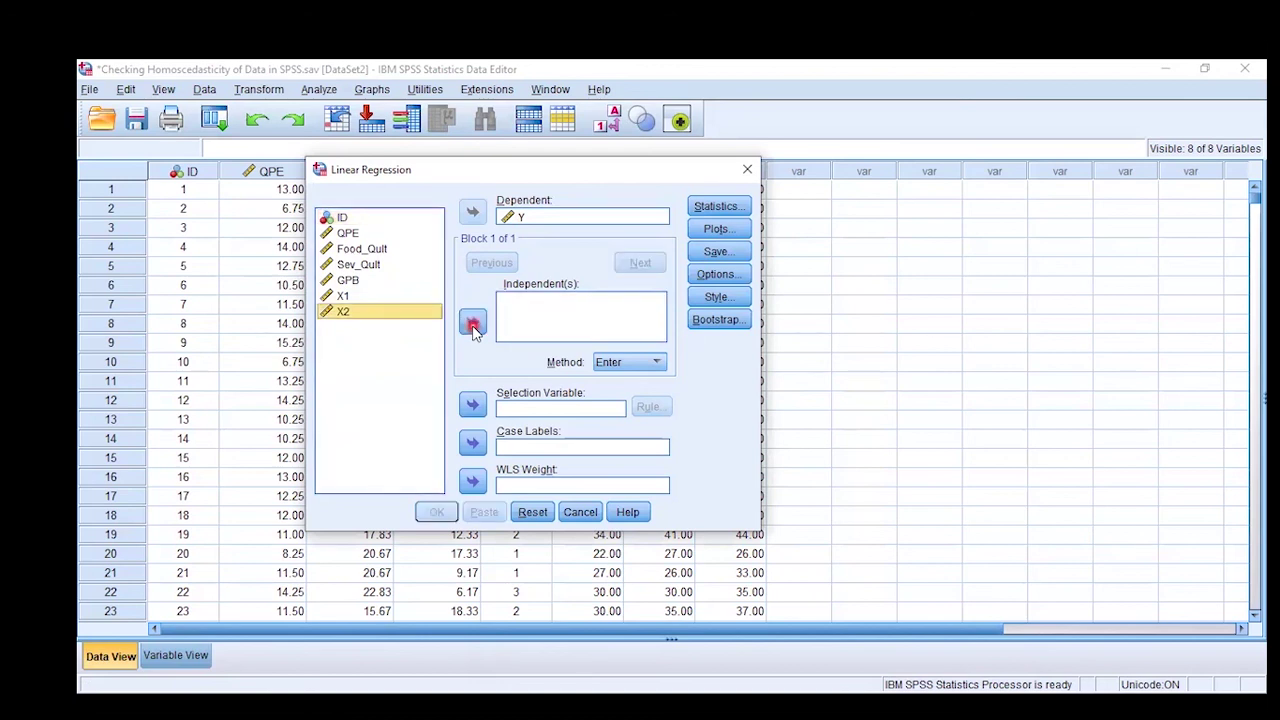
click(376, 317)
click(366, 296)
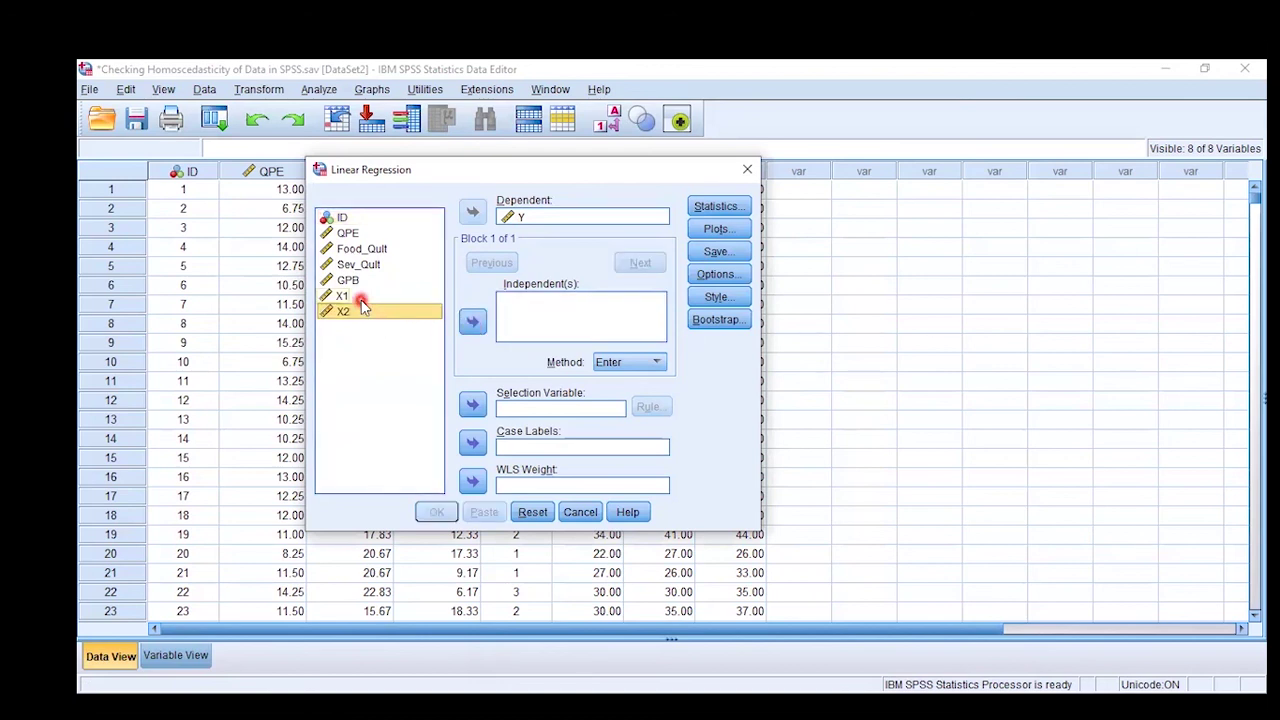
click(472, 321)
Step: Run the regression of Y on X1 with DEPENDNT plotted against *ZRESID, and view its scatterplot before returning to the dataset
click(705, 232)
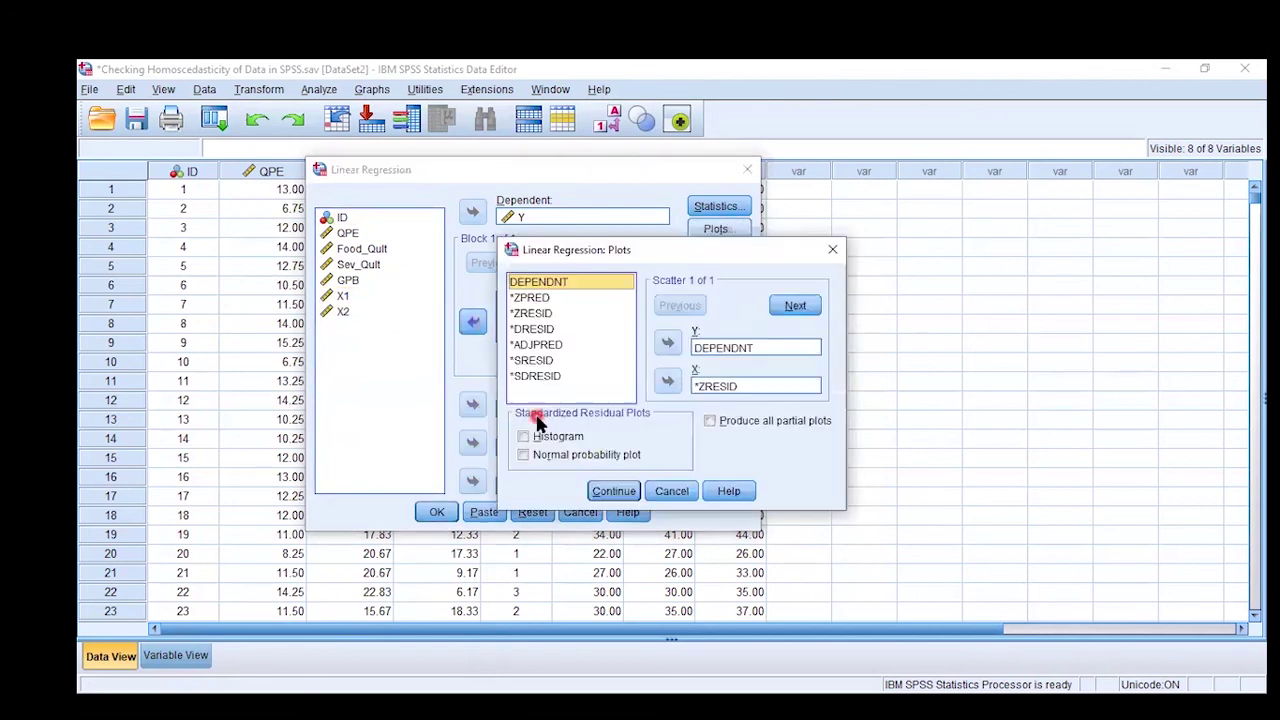
click(615, 492)
click(440, 512)
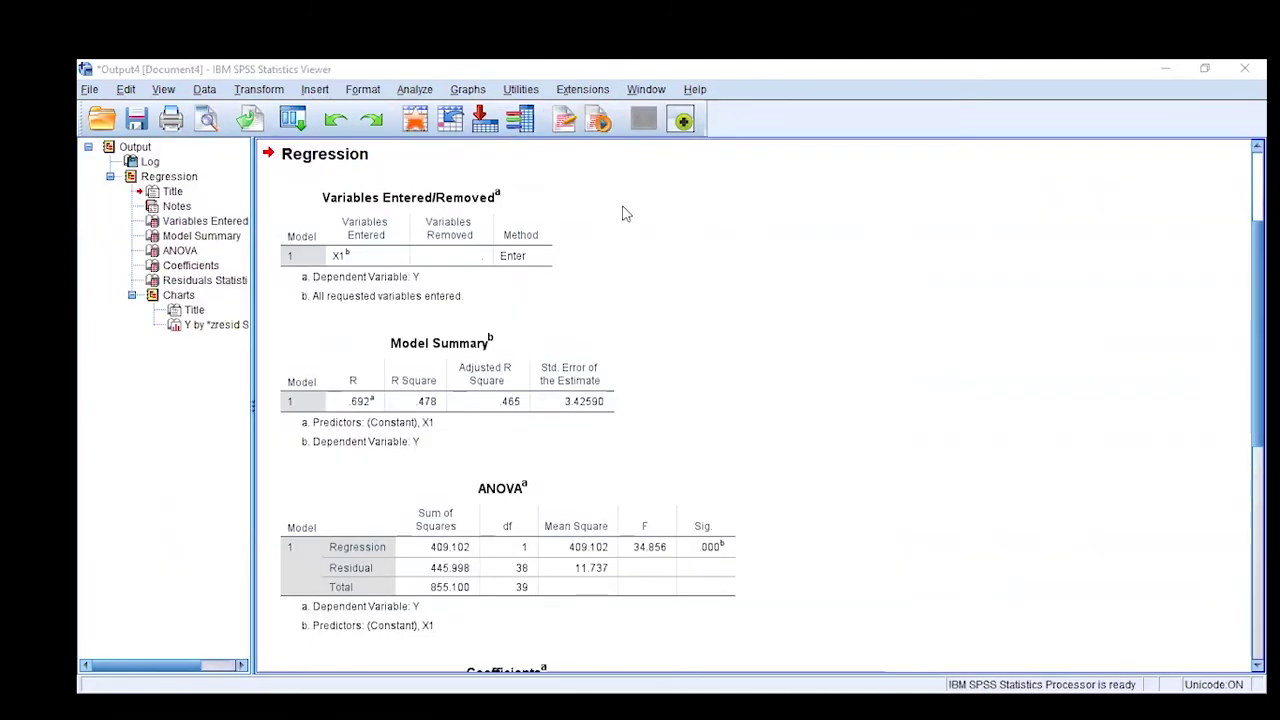
scroll(678, 430, down, 10)
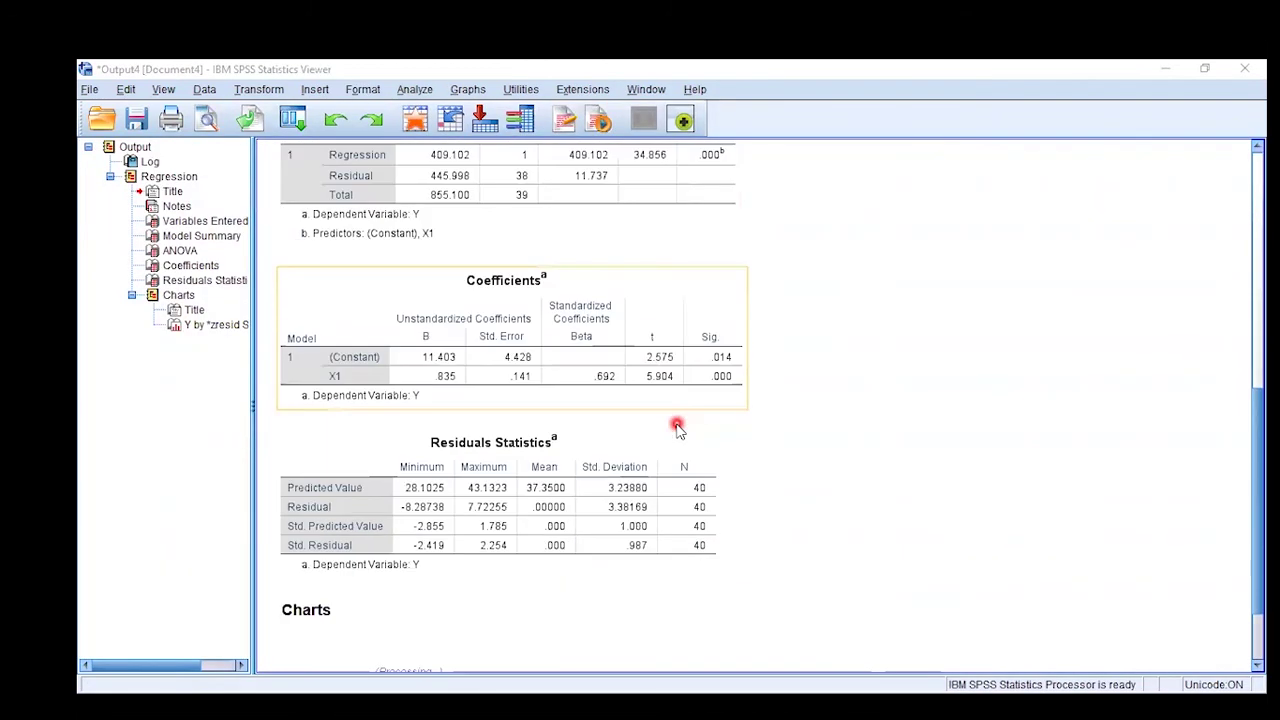
scroll(678, 430, down, 3)
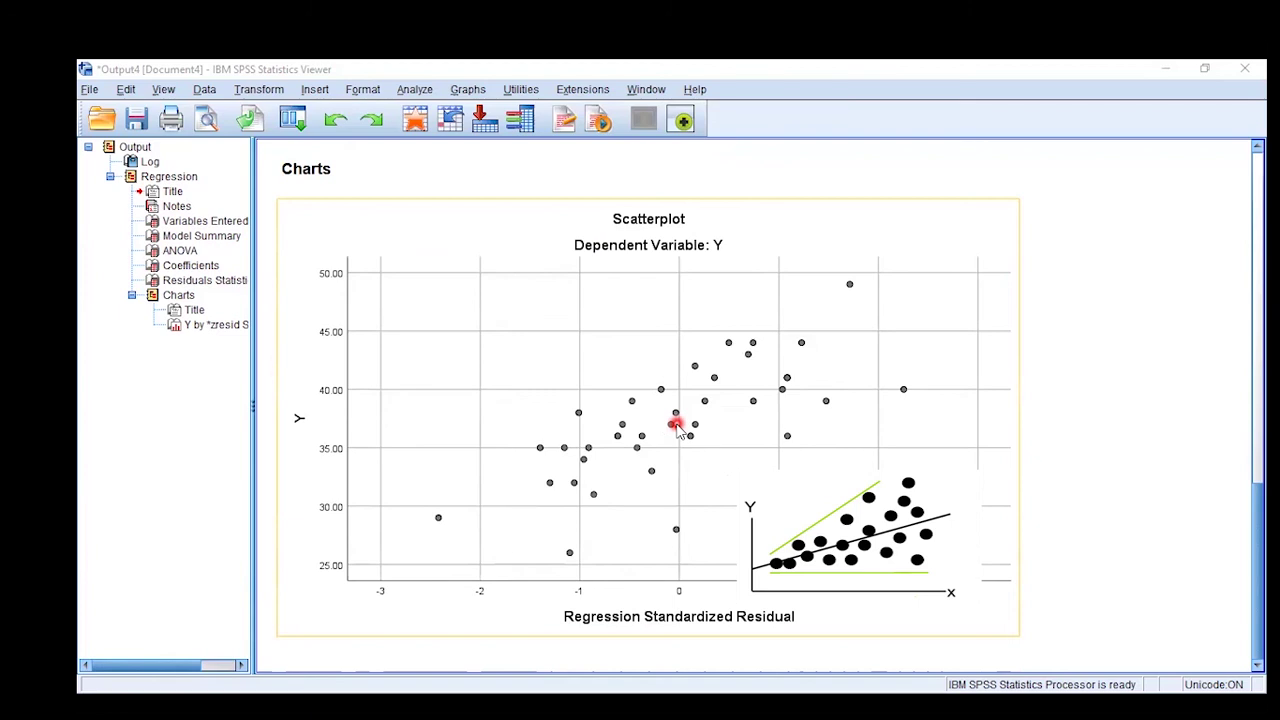
click(821, 107)
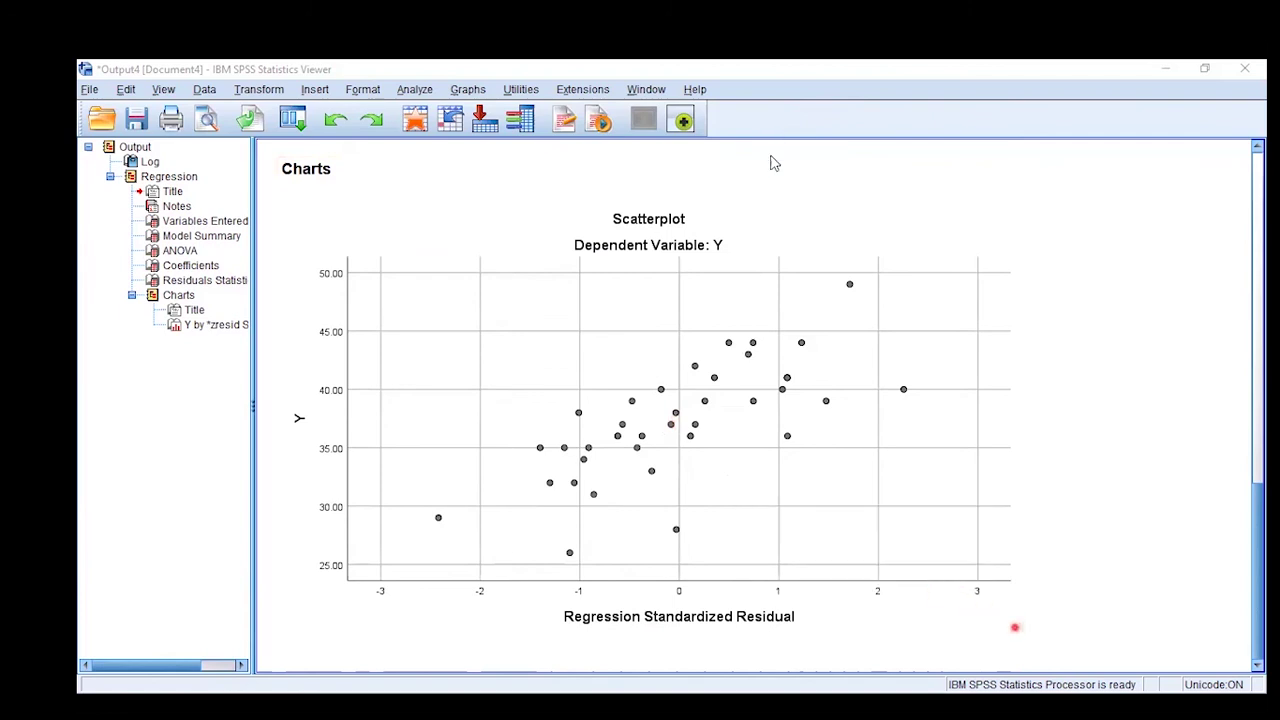
key(alt+Tab)
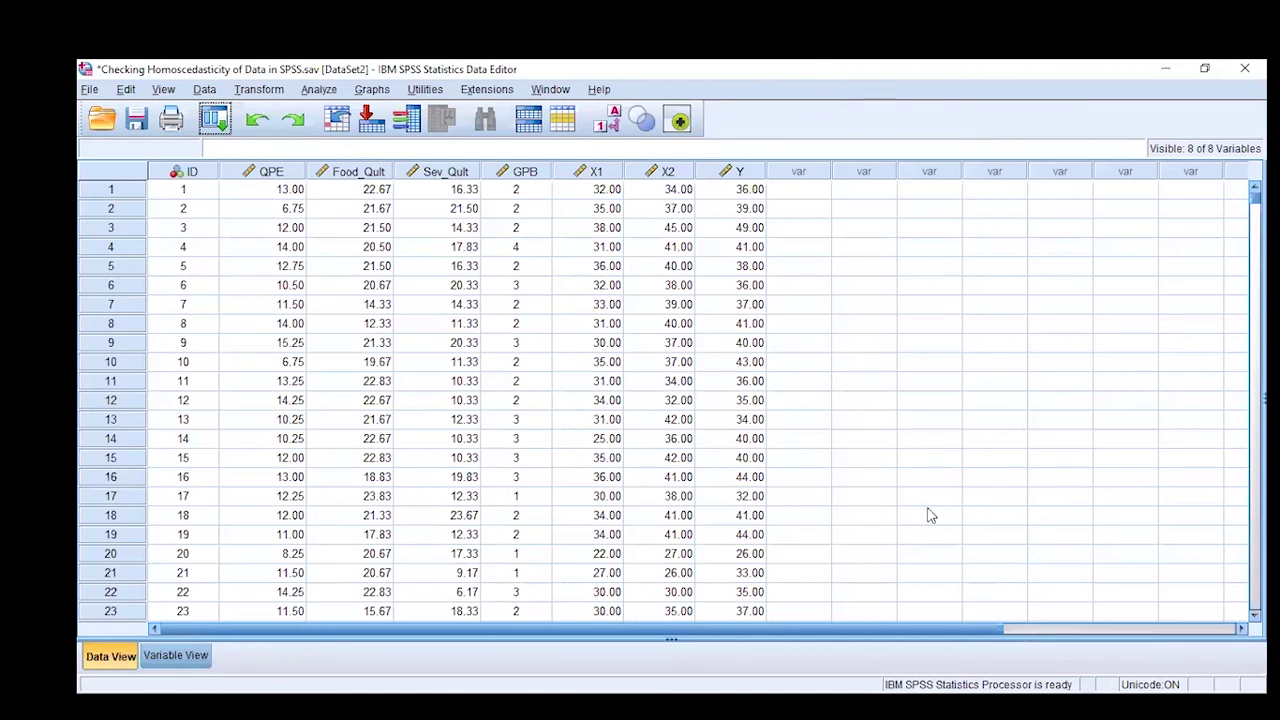